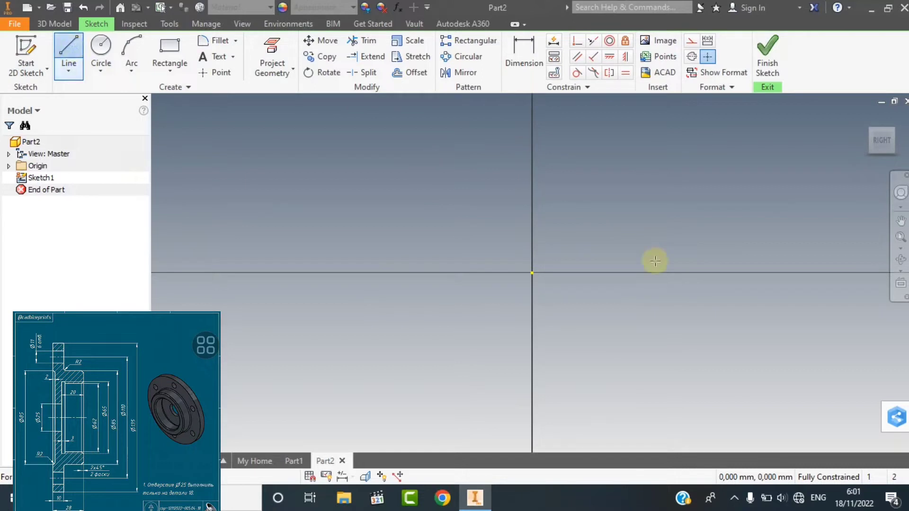
- Draw a vertical line about 9.2 mm long upward from the origin and convert it to a centerline
{"action": "left_click", "coordinate": [533, 273]}
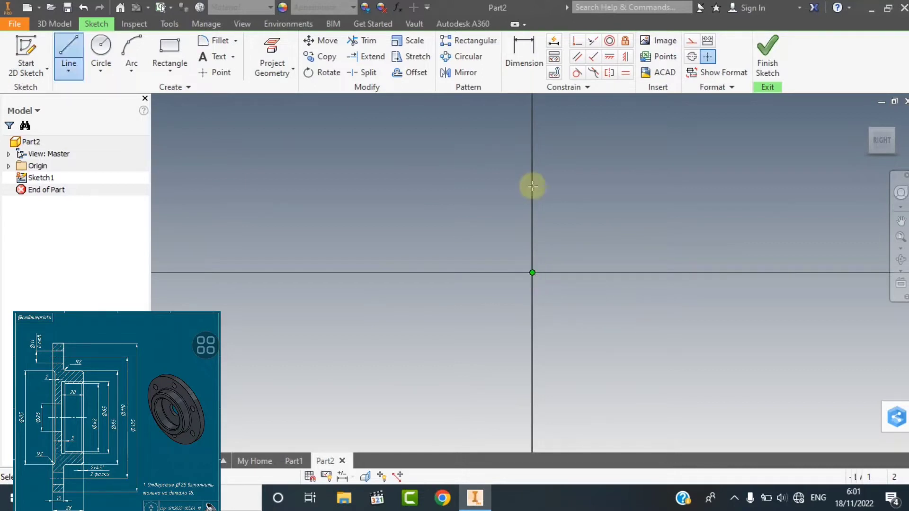
{"action": "left_click", "coordinate": [534, 178]}
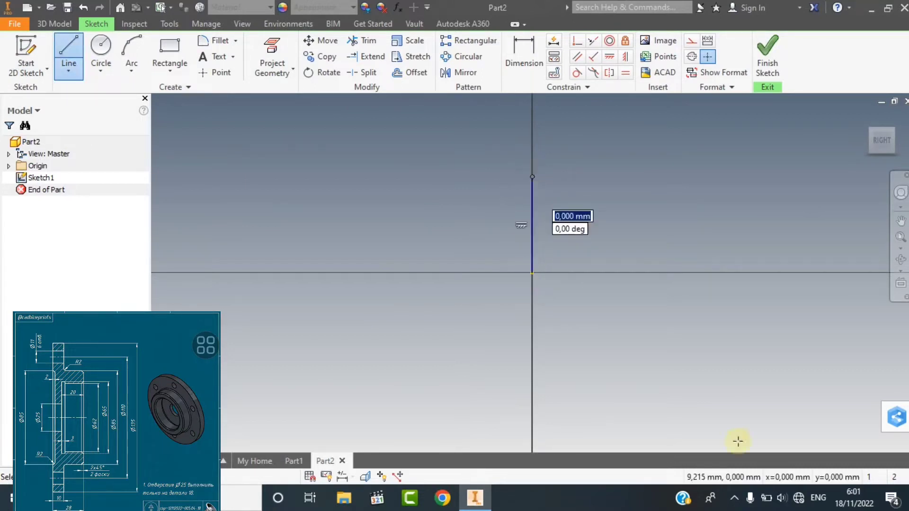
{"action": "key", "text": "Escape"}
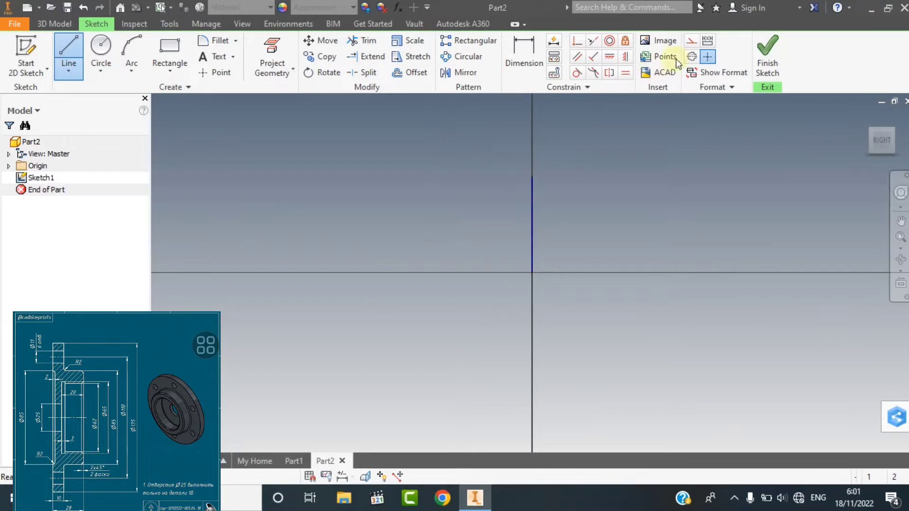
{"action": "left_click", "coordinate": [691, 58]}
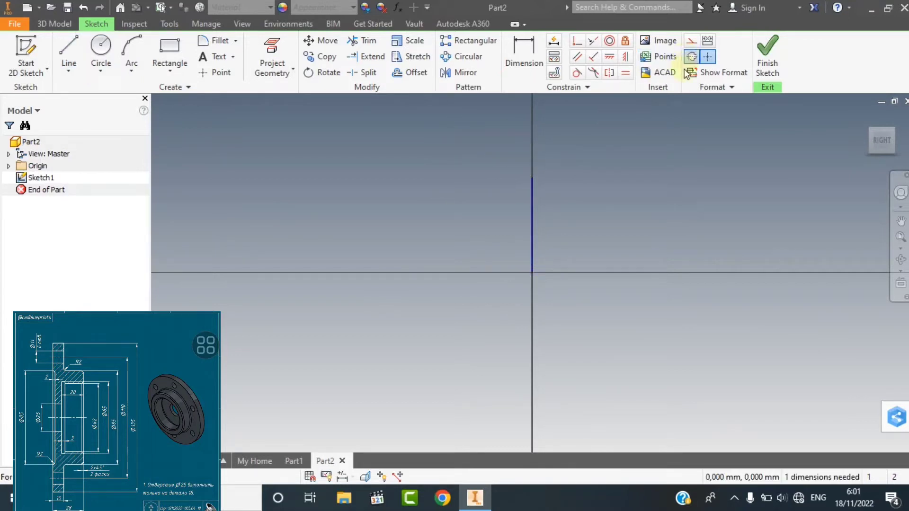
{"action": "left_click", "coordinate": [535, 218]}
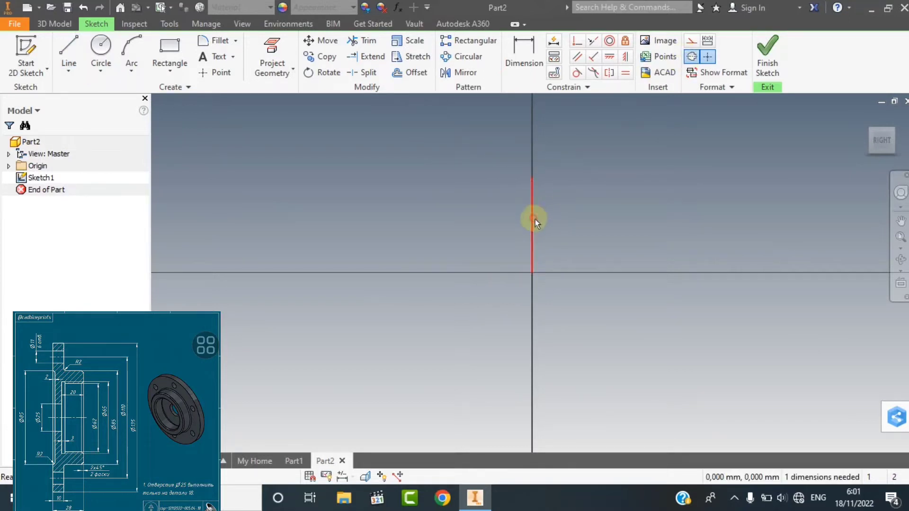
{"action": "left_click", "coordinate": [691, 58]}
{"action": "key", "text": "Escape"}
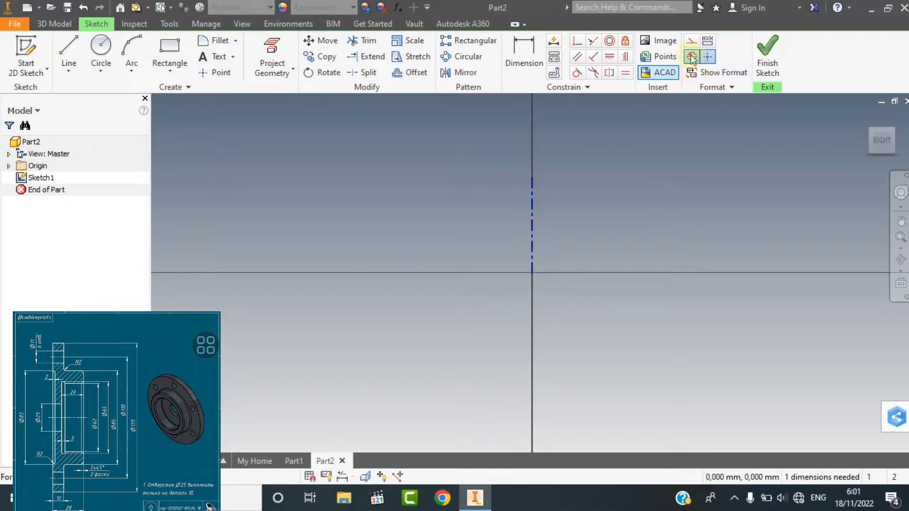
- Start the flange half-profile at the centerline: about 11.8 mm horizontally outward, 1.9 mm up and 1.8 mm back inward
{"action": "left_click", "coordinate": [69, 53]}
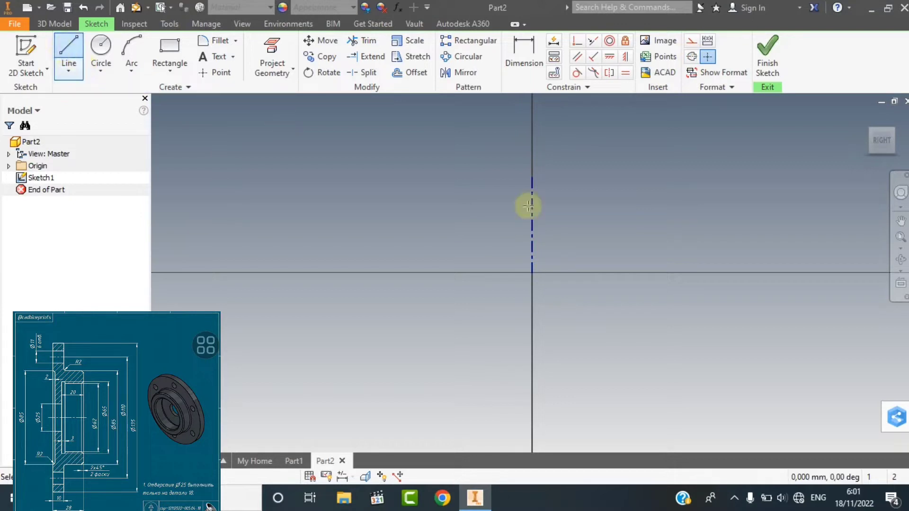
{"action": "left_click", "coordinate": [532, 235]}
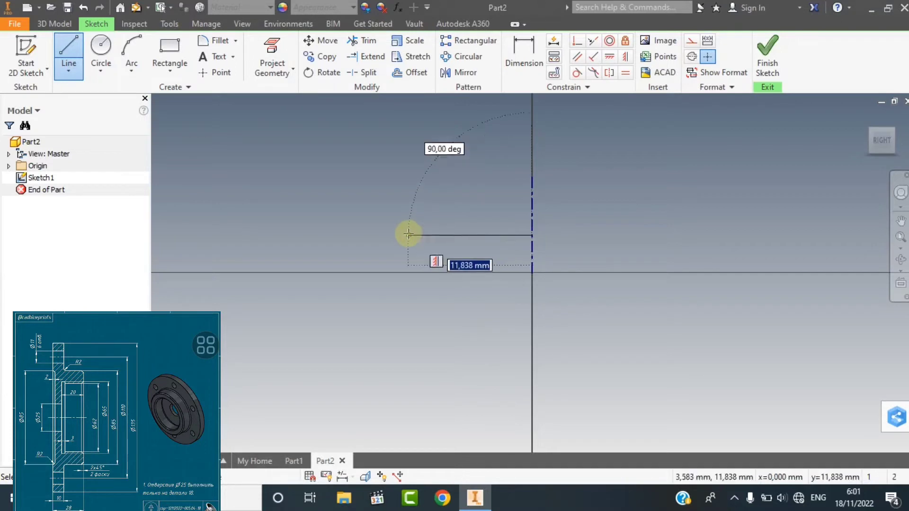
{"action": "left_click", "coordinate": [408, 235]}
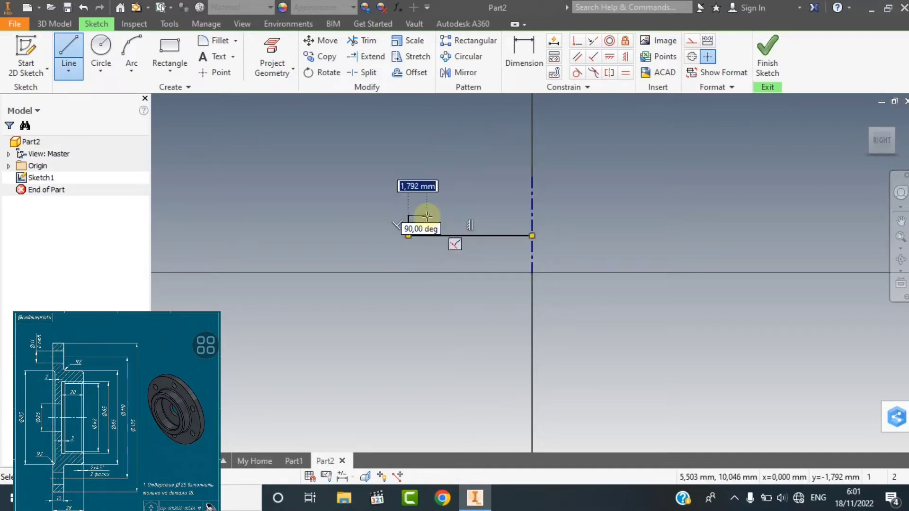
{"action": "left_click", "coordinate": [427, 216]}
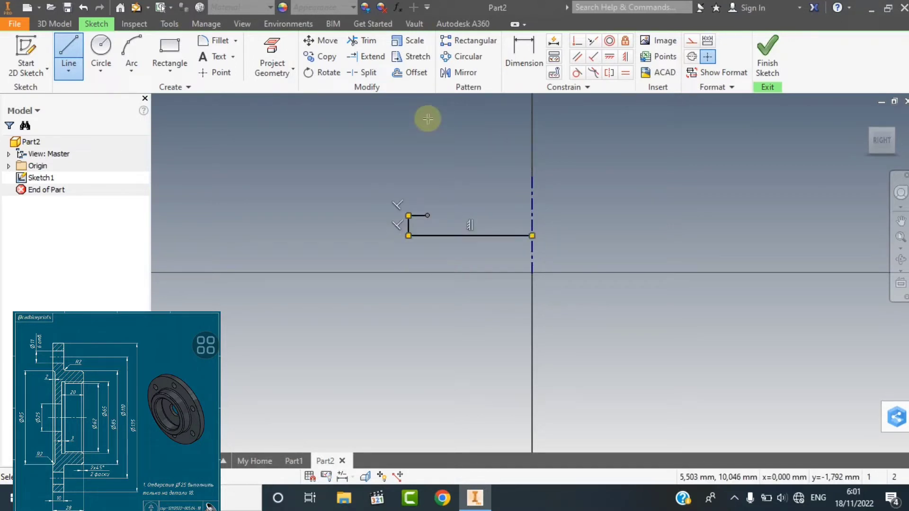
- Continue the profile with the hub outline: about 10.7 mm up, 6.6 mm outward, 10 mm down and 4.3 mm outward
{"action": "scroll", "coordinate": [427, 110], "scroll_direction": "up", "scroll_amount": 2}
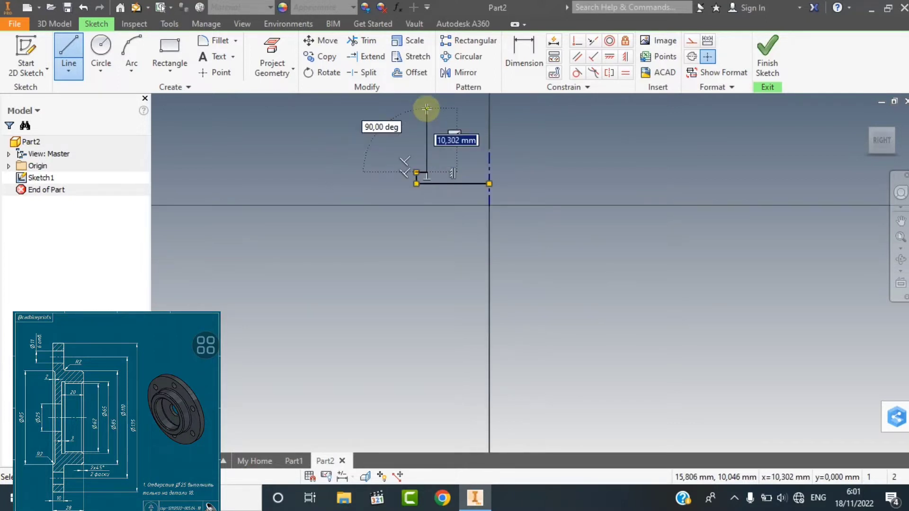
{"action": "scroll", "coordinate": [426, 110], "scroll_direction": "down", "scroll_amount": 3}
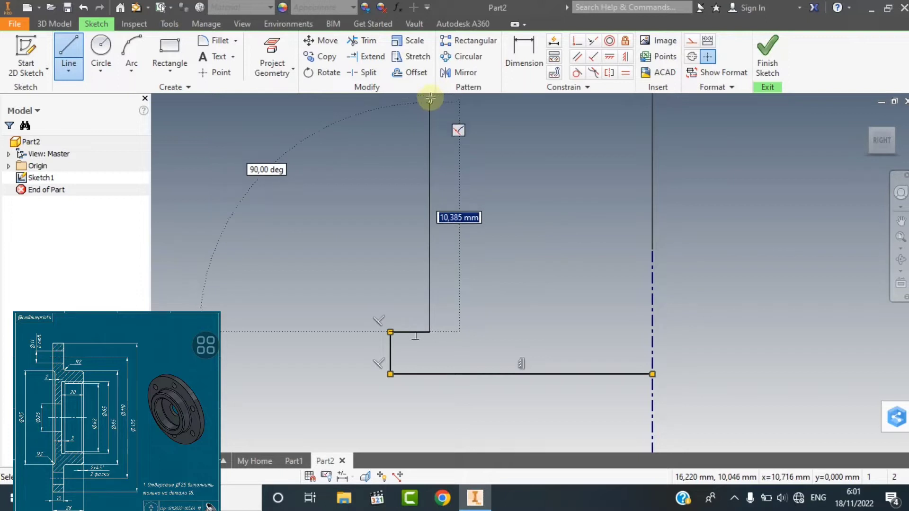
{"action": "left_click", "coordinate": [299, 97]}
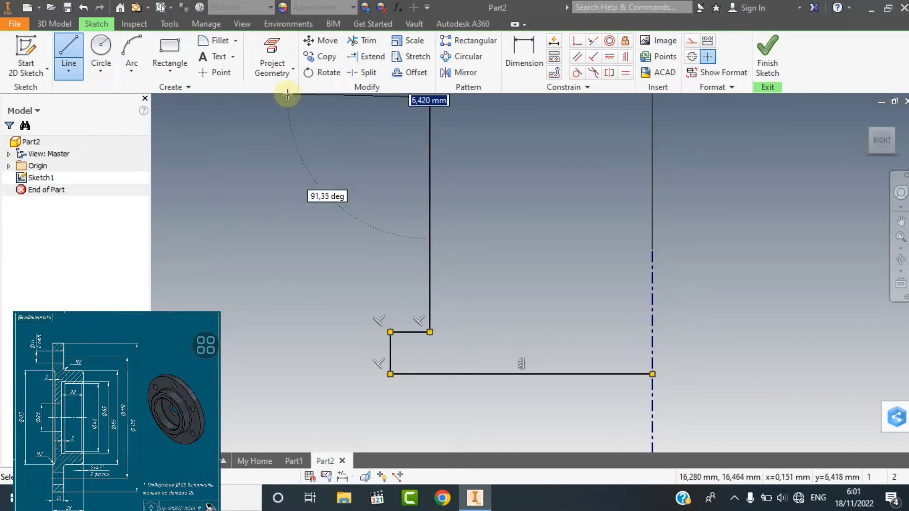
{"action": "left_click", "coordinate": [284, 97]}
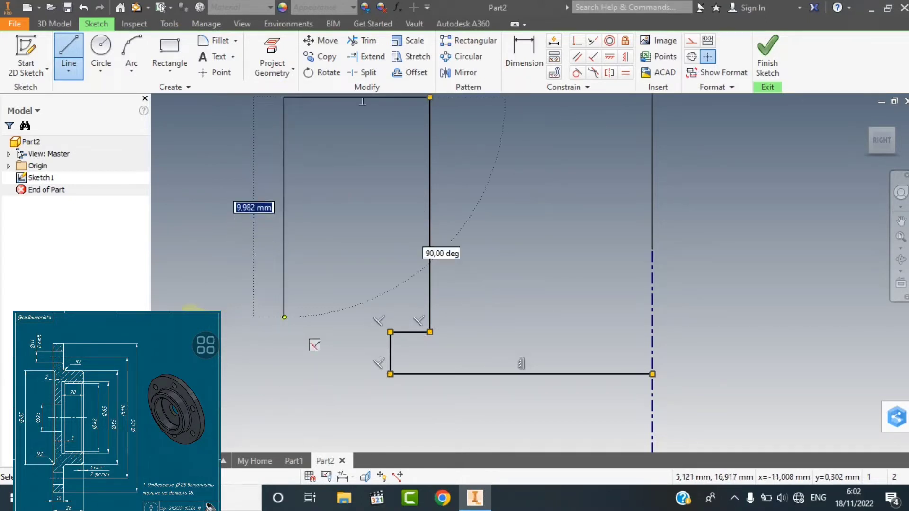
{"action": "left_click", "coordinate": [284, 317]}
{"action": "left_click", "coordinate": [190, 316]}
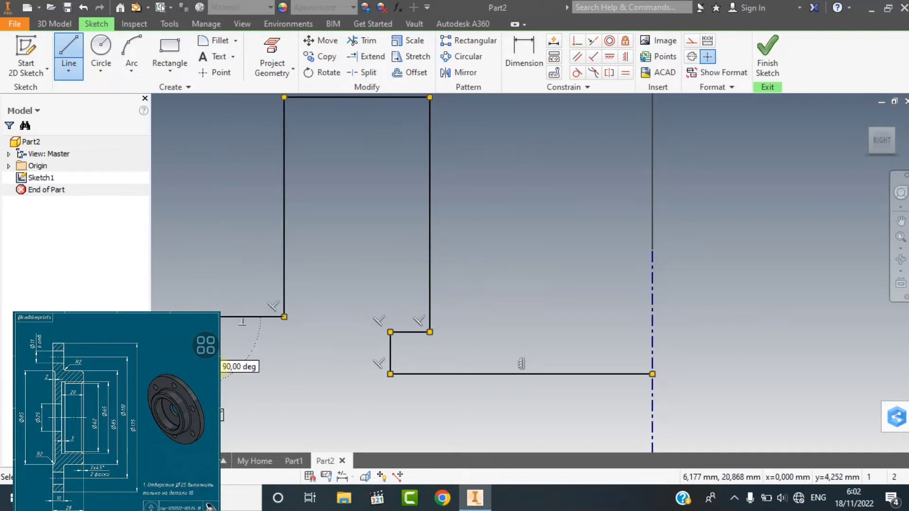
- Finish the profile down to the horizontal axis, about 7.2 mm inward, 1.3 mm up and 13.6 mm inward to the centerline
{"action": "scroll", "coordinate": [184, 421], "scroll_direction": "up", "scroll_amount": 3}
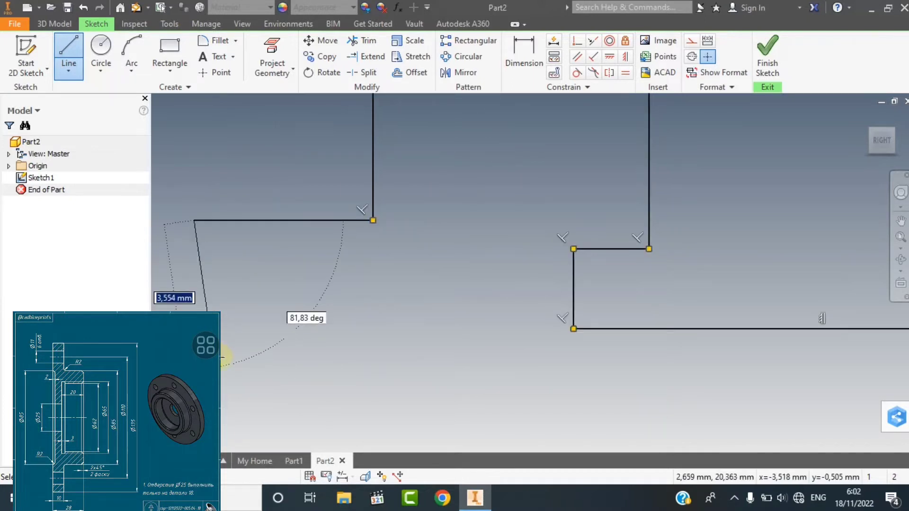
{"action": "scroll", "coordinate": [220, 353], "scroll_direction": "down", "scroll_amount": 4}
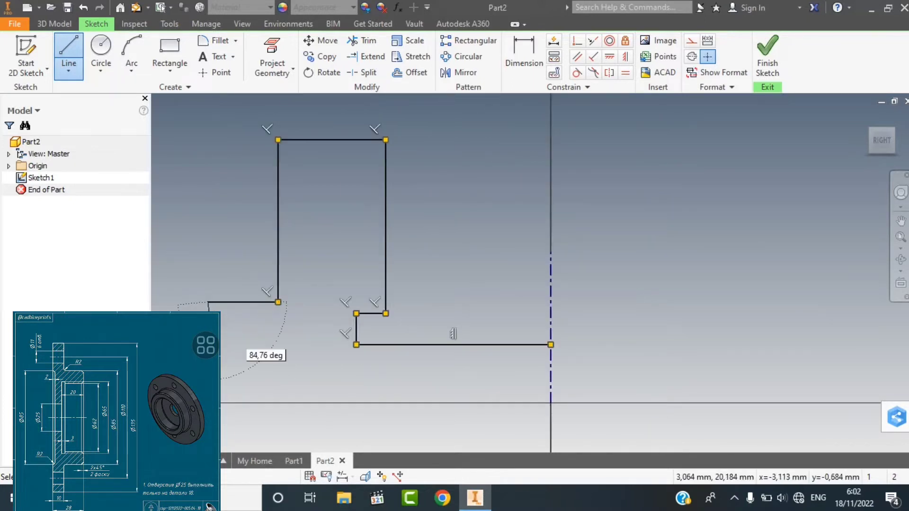
{"action": "left_click", "coordinate": [322, 405]}
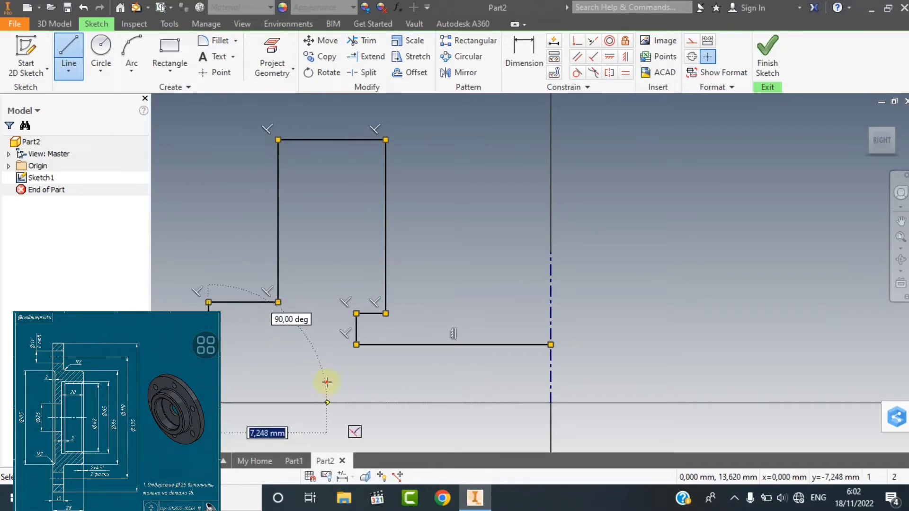
{"action": "left_click", "coordinate": [327, 382]}
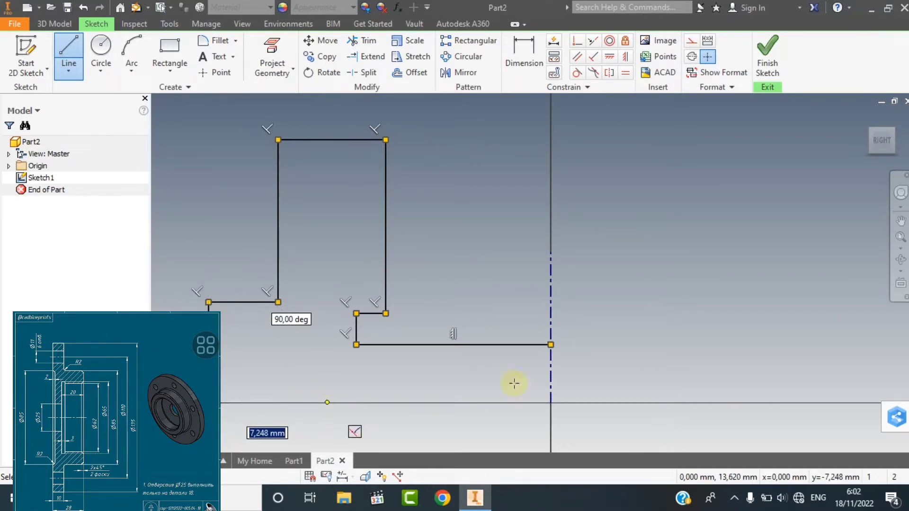
{"action": "left_click", "coordinate": [551, 382]}
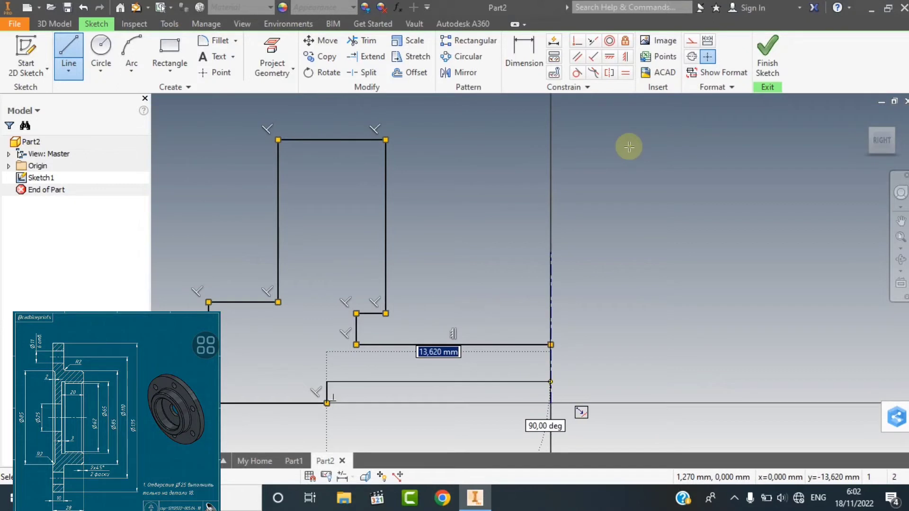
{"action": "key", "text": "Escape"}
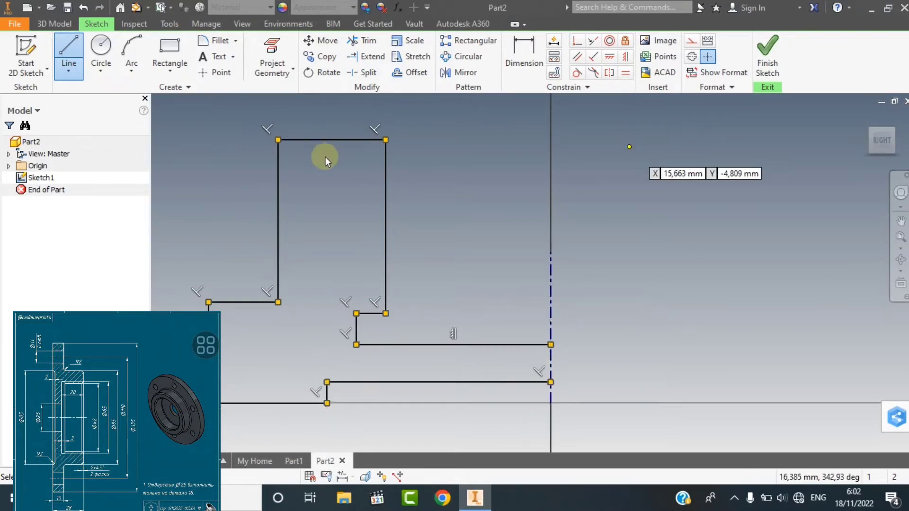
{"action": "key", "text": "Escape"}
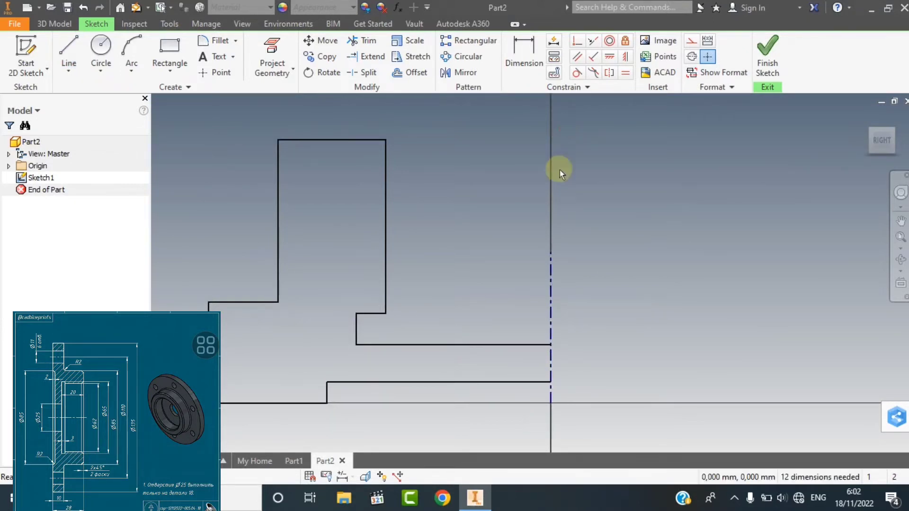
- Dimension the flange's outer vertical edge from the centerline as a 135 mm diameter, placed below the profile
{"action": "key", "text": "d"}
{"action": "left_click", "coordinate": [513, 363]}
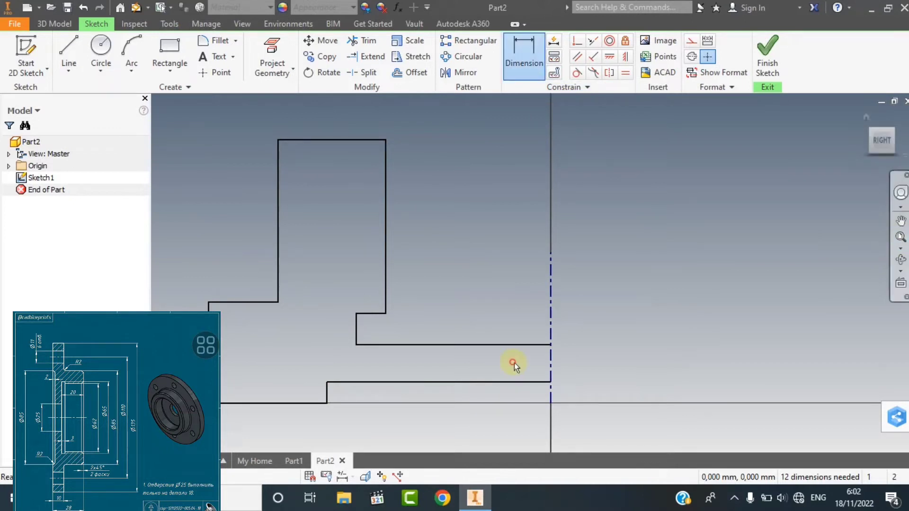
{"action": "scroll", "coordinate": [418, 372], "scroll_direction": "up", "scroll_amount": 1}
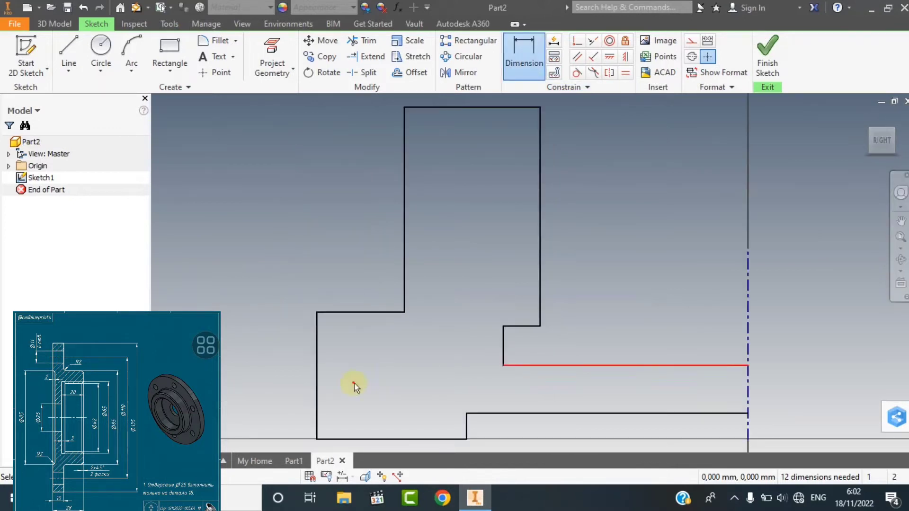
{"action": "left_click", "coordinate": [747, 402]}
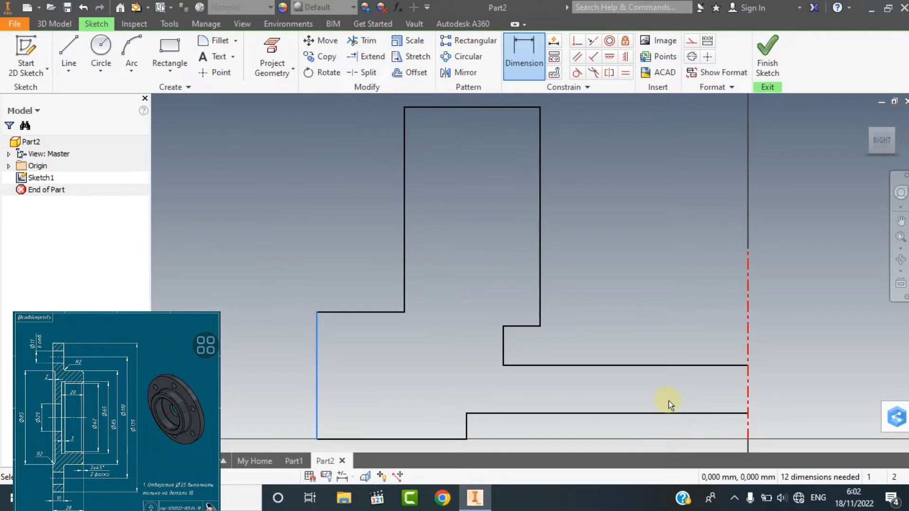
{"action": "scroll", "coordinate": [669, 401], "scroll_direction": "up", "scroll_amount": 2}
{"action": "scroll", "coordinate": [714, 441], "scroll_direction": "down", "scroll_amount": 3}
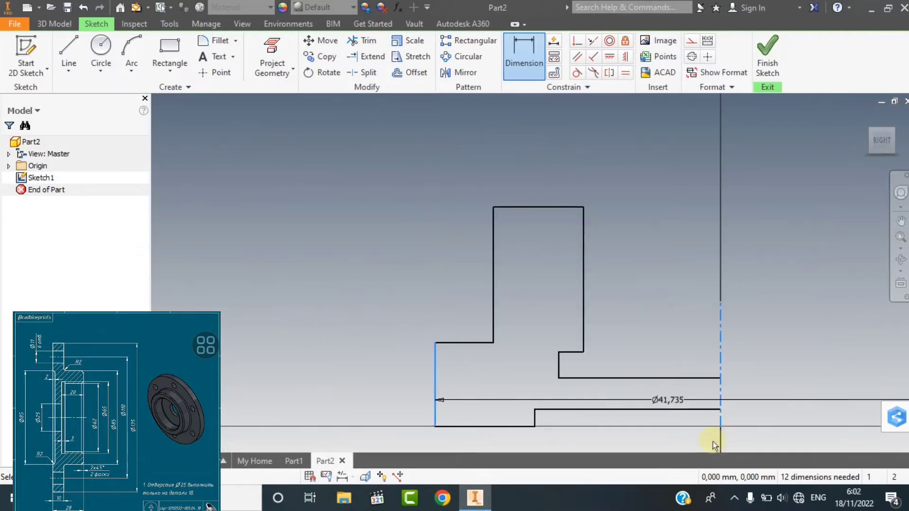
{"action": "scroll", "coordinate": [696, 448], "scroll_direction": "up", "scroll_amount": 1}
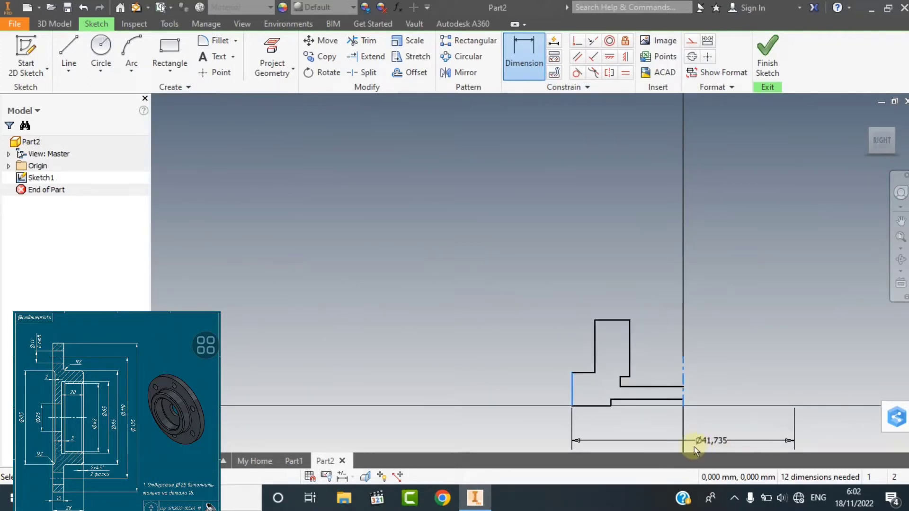
{"action": "left_click", "coordinate": [695, 447]}
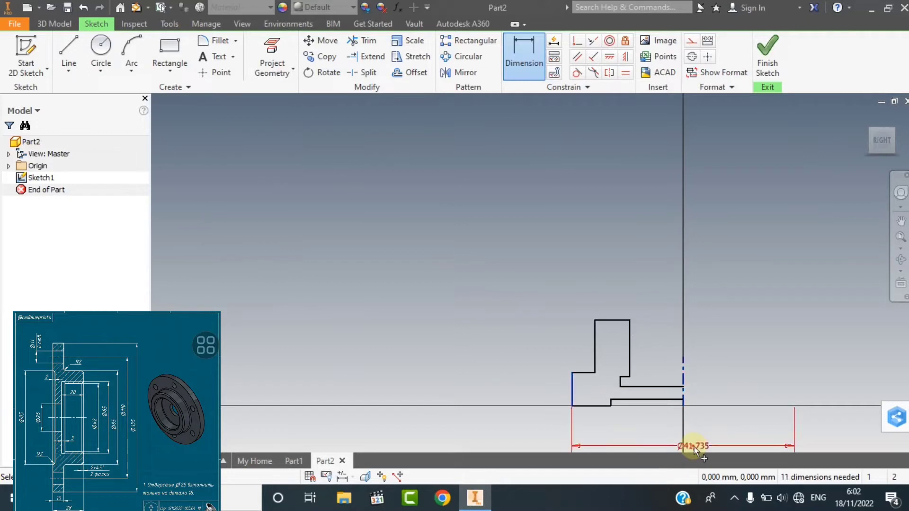
{"action": "type", "text": "1"}
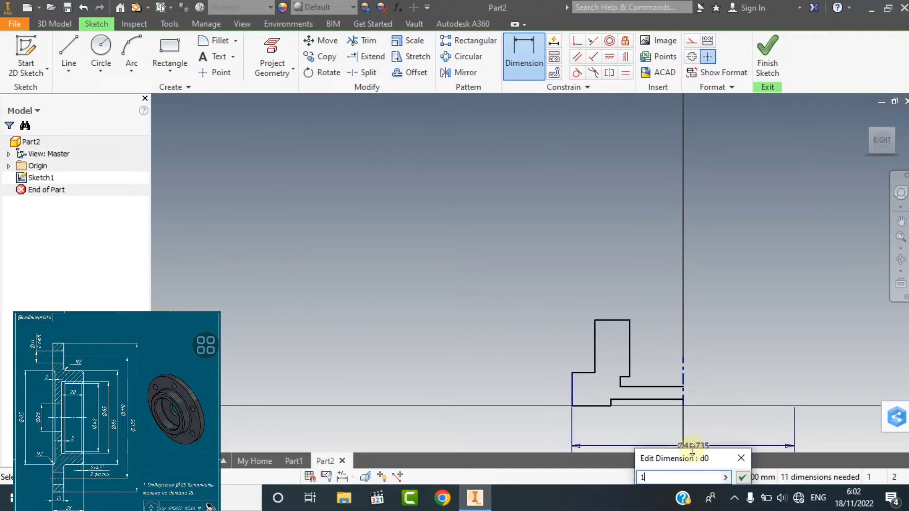
{"action": "type", "text": "35"}
{"action": "key", "text": "Return"}
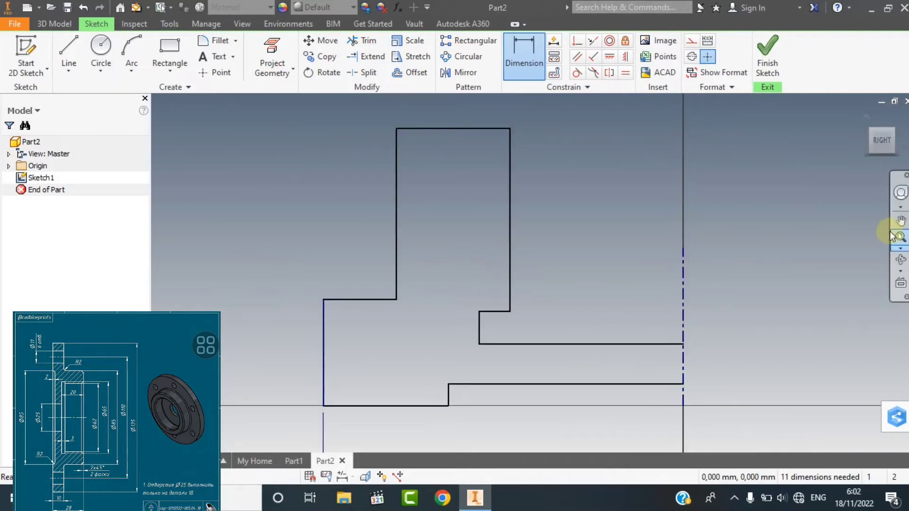
- Dimension the short vertical edge of the bottom recess from the centerline as an 85 mm diameter, placed above the 135 mm dimension
{"action": "left_click", "coordinate": [895, 236]}
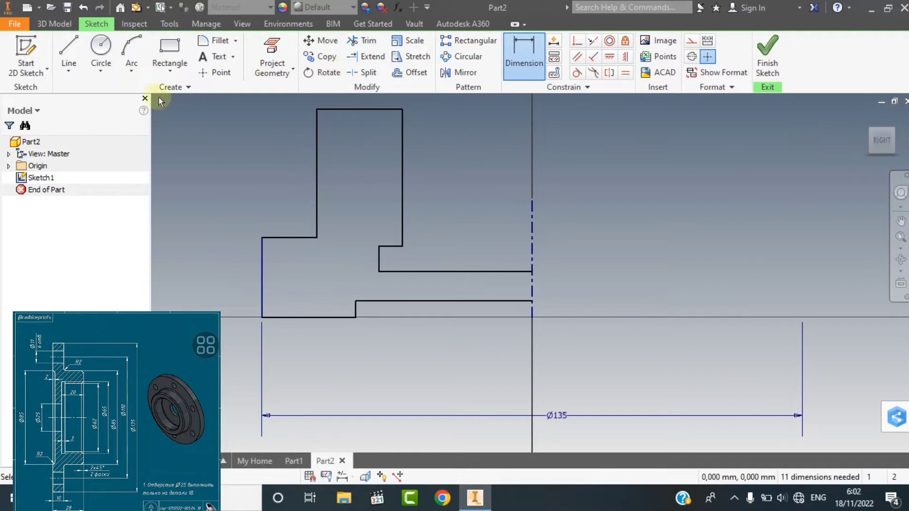
{"action": "left_click", "coordinate": [356, 317]}
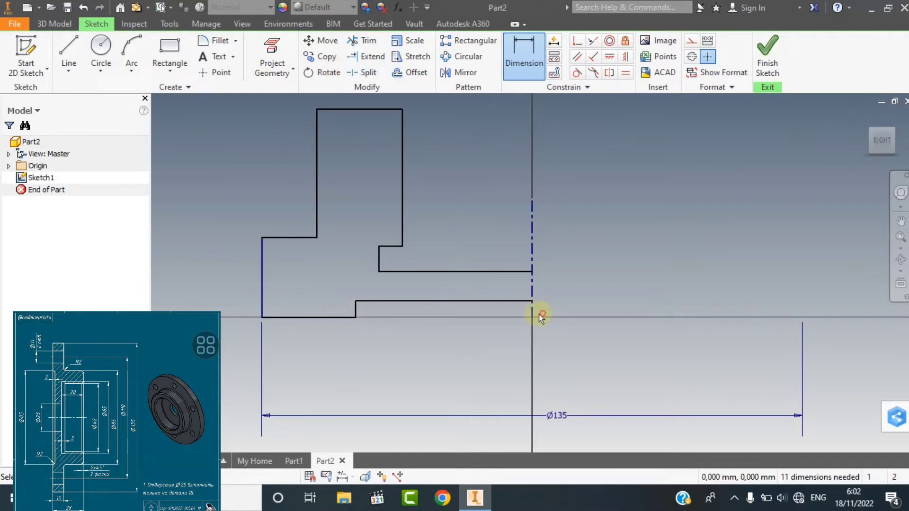
{"action": "left_click", "coordinate": [533, 316]}
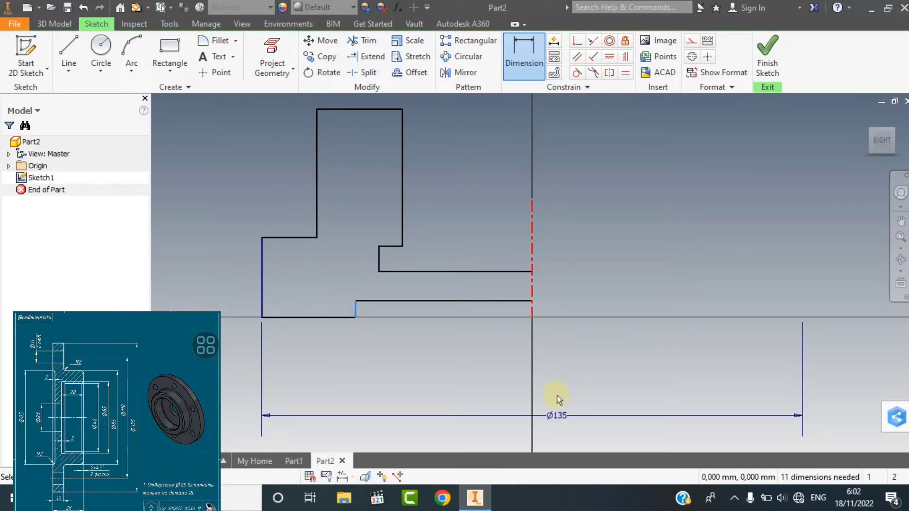
{"action": "left_click", "coordinate": [556, 398]}
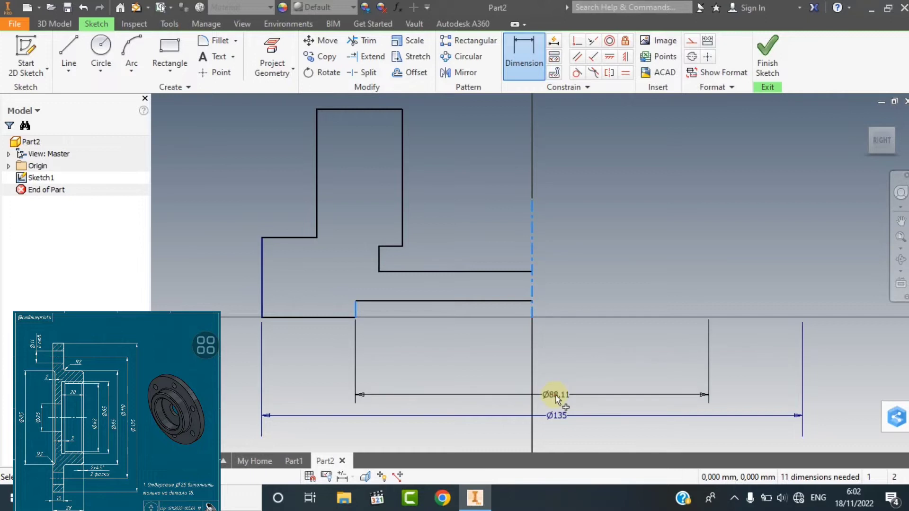
{"action": "left_click", "coordinate": [559, 400]}
{"action": "type", "text": "8"}
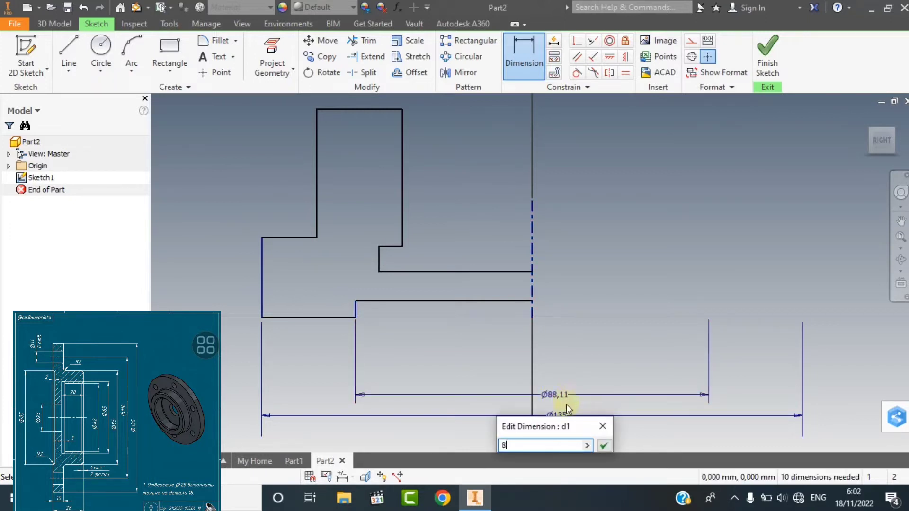
{"action": "type", "text": "5"}
{"action": "key", "text": "Return"}
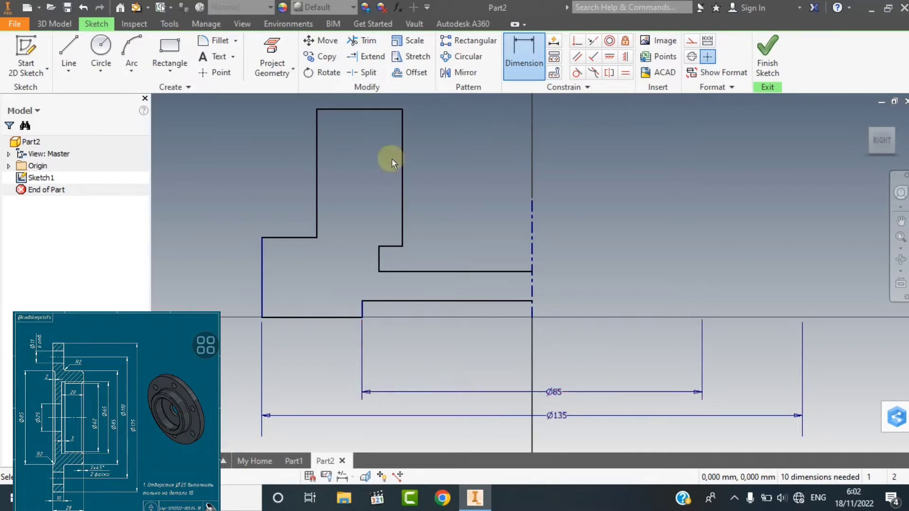
- Dimension the hub's inner vertical edge from the centerline as a 62 mm diameter, placed near the top of the profile
{"action": "left_click", "coordinate": [401, 177]}
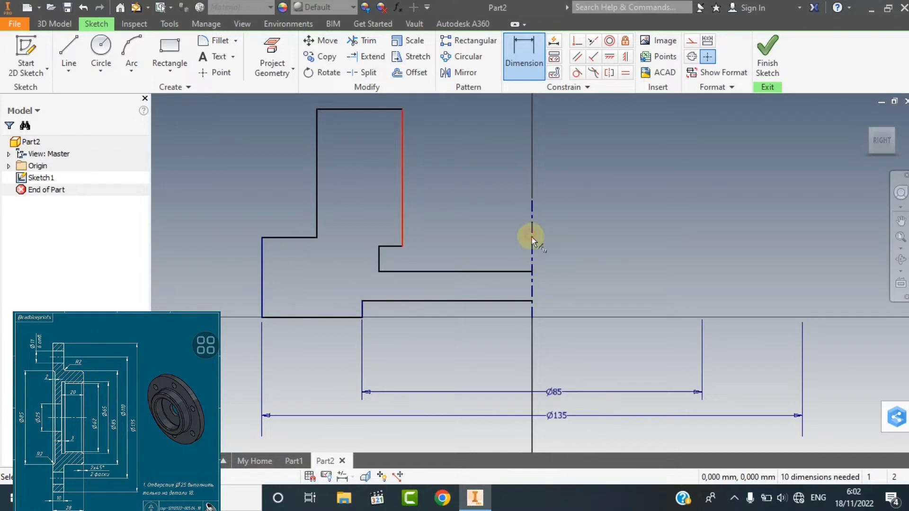
{"action": "left_click", "coordinate": [550, 118]}
{"action": "left_click", "coordinate": [549, 117]}
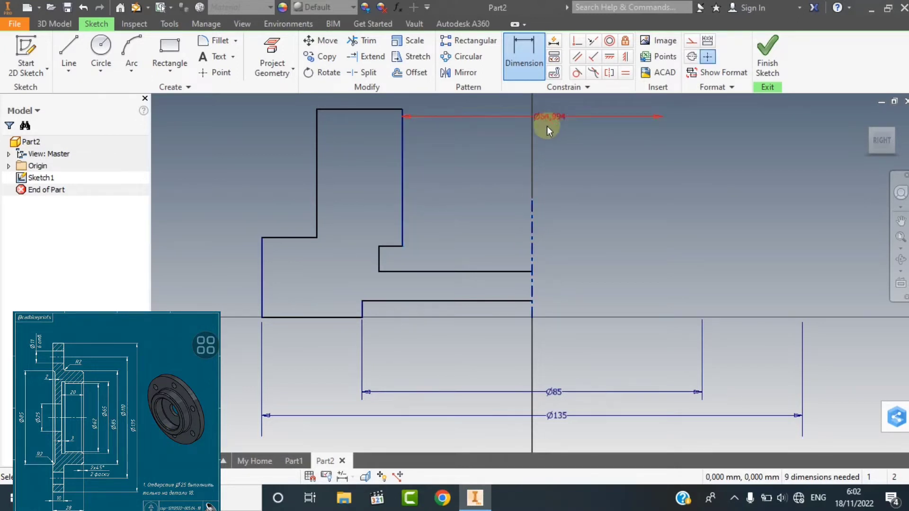
{"action": "left_click", "coordinate": [545, 128]}
{"action": "type", "text": "6"}
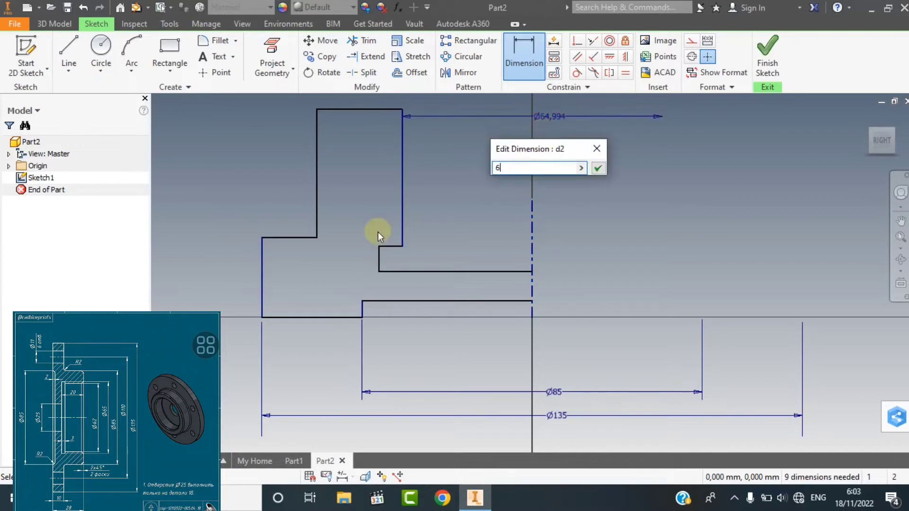
{"action": "type", "text": "2"}
{"action": "key", "text": "Return"}
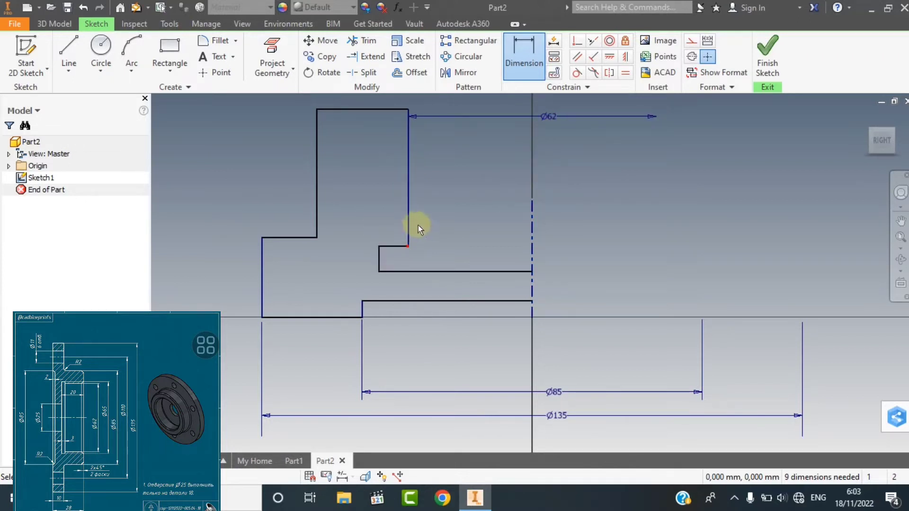
- Dimension the short vertical edge of the internal groove from the centerline as a 65 mm diameter, placed below the 62 mm dimension
{"action": "left_click", "coordinate": [380, 259]}
{"action": "left_click", "coordinate": [534, 247]}
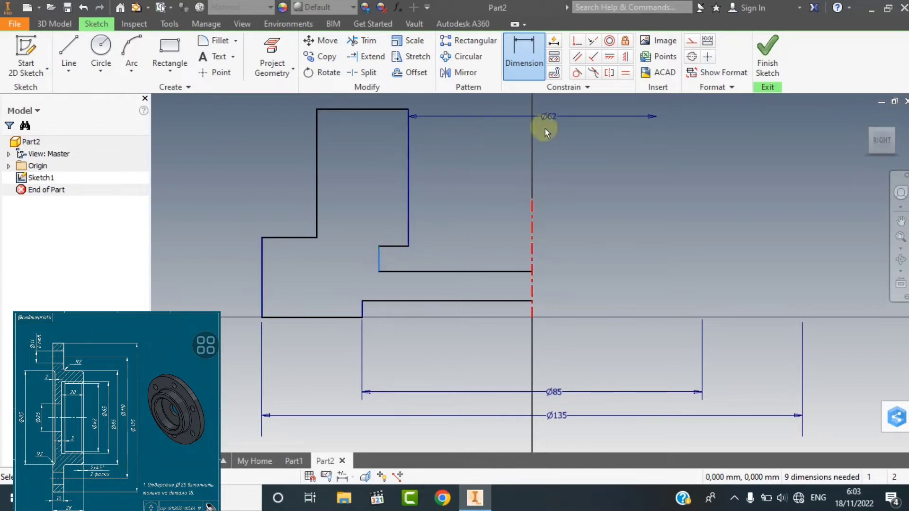
{"action": "left_click", "coordinate": [546, 136]}
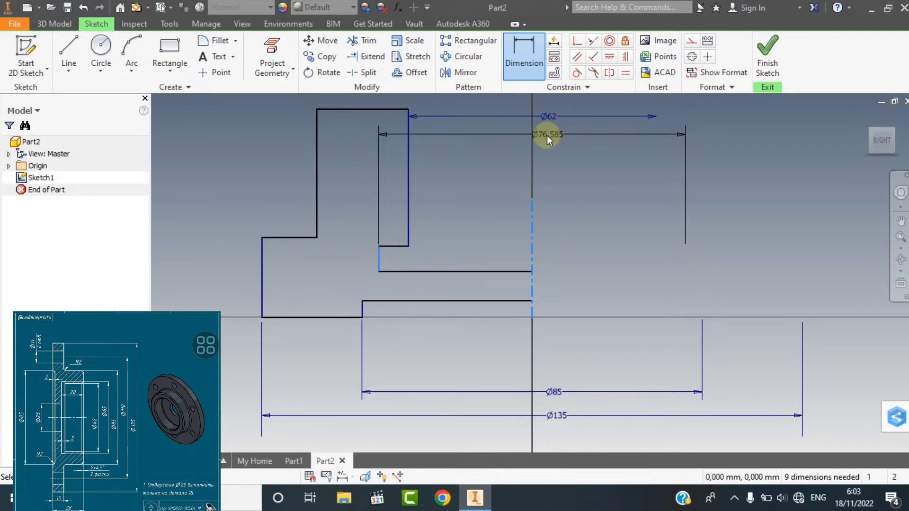
{"action": "type", "text": "65"}
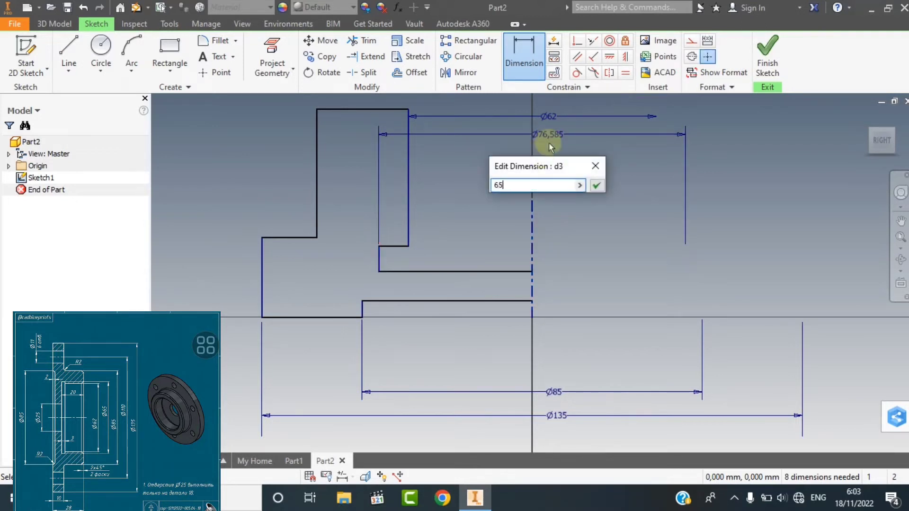
{"action": "key", "text": "Return"}
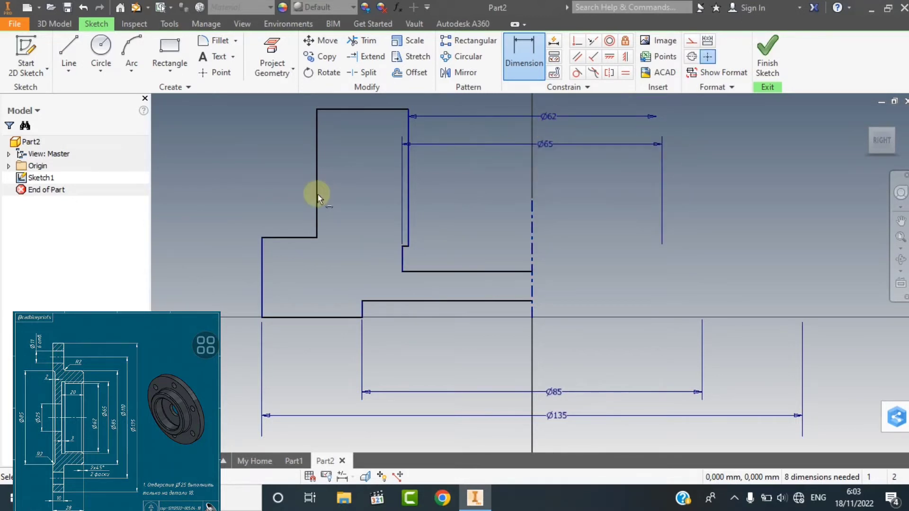
- Dimension the hub's outer vertical edge from the centerline as an 85 mm diameter, placed above the profile
{"action": "left_click", "coordinate": [533, 285]}
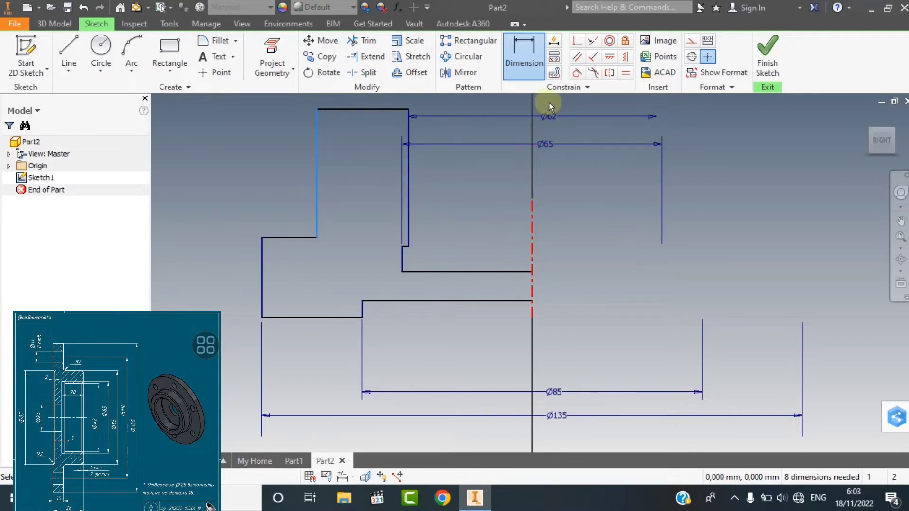
{"action": "left_click", "coordinate": [550, 102]}
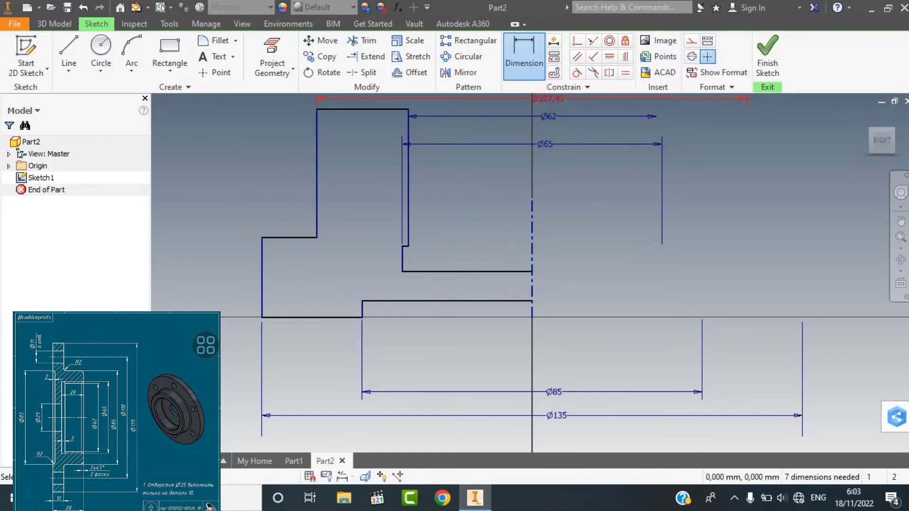
{"action": "type", "text": "8"}
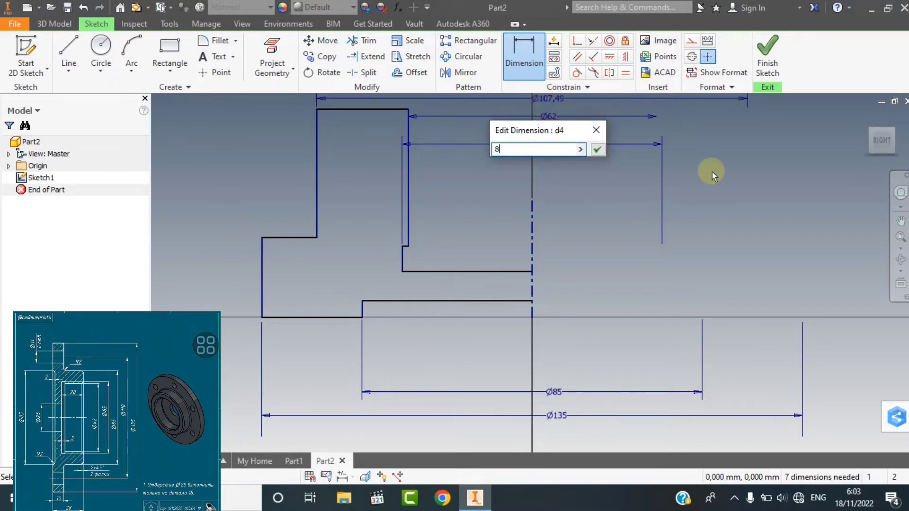
{"action": "type", "text": "5"}
{"action": "key", "text": "Return"}
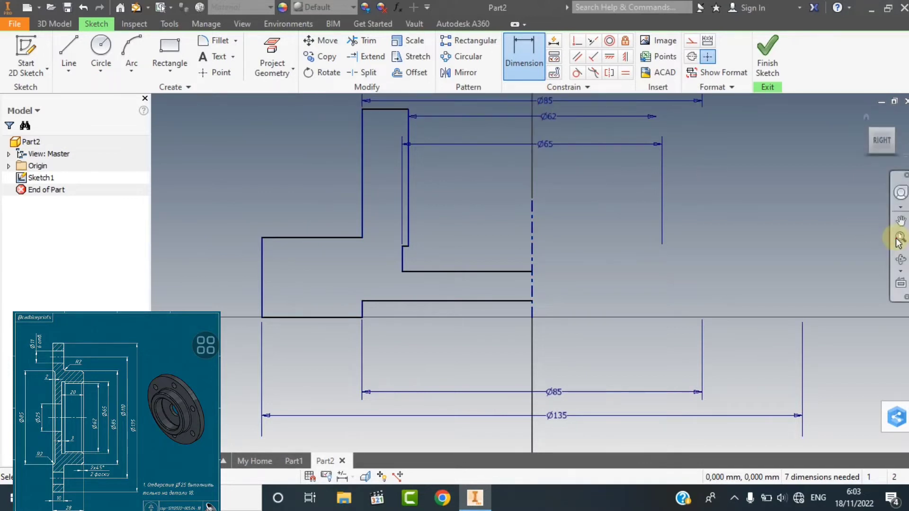
- Dimension the vertical distance from the hub's top edge to the groove's upper step as 20 mm
{"action": "left_click", "coordinate": [898, 239]}
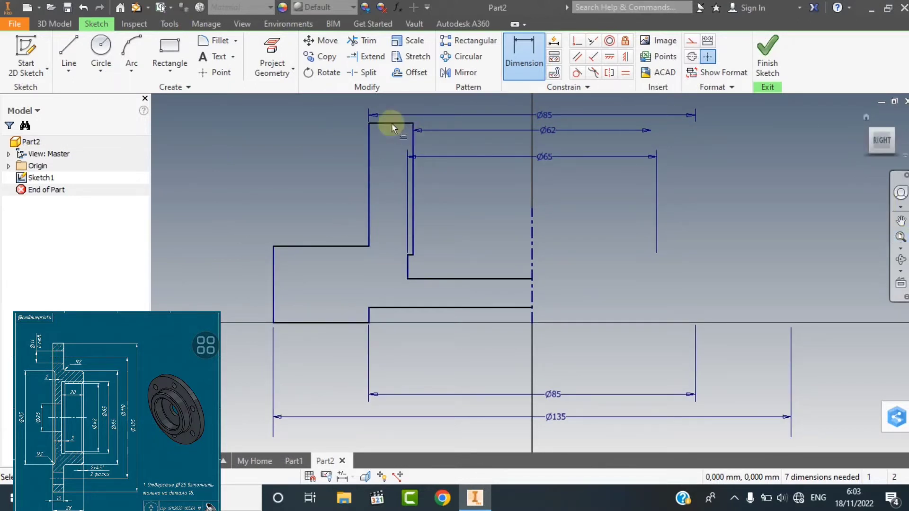
{"action": "scroll", "coordinate": [411, 256], "scroll_direction": "up", "scroll_amount": 3}
{"action": "left_click", "coordinate": [411, 255]}
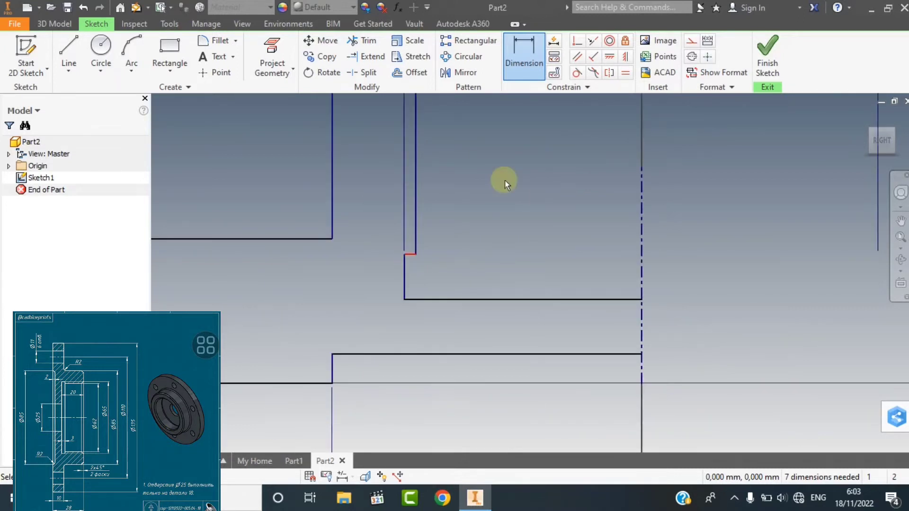
{"action": "scroll", "coordinate": [505, 180], "scroll_direction": "down", "scroll_amount": 3}
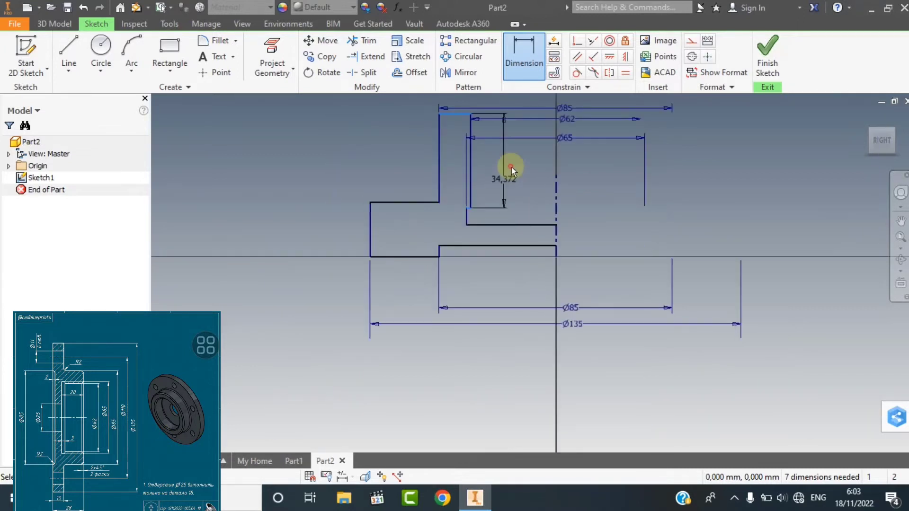
{"action": "left_click", "coordinate": [510, 167]}
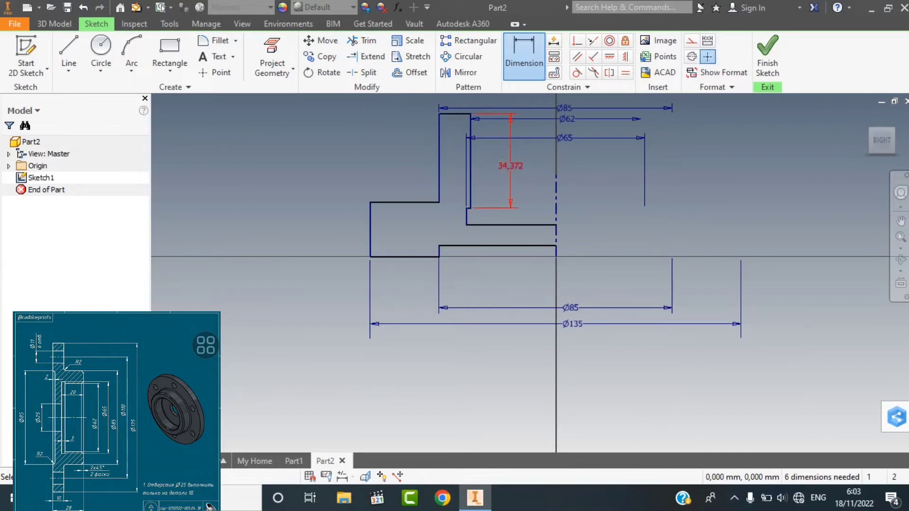
{"action": "type", "text": "20"}
{"action": "key", "text": "Return"}
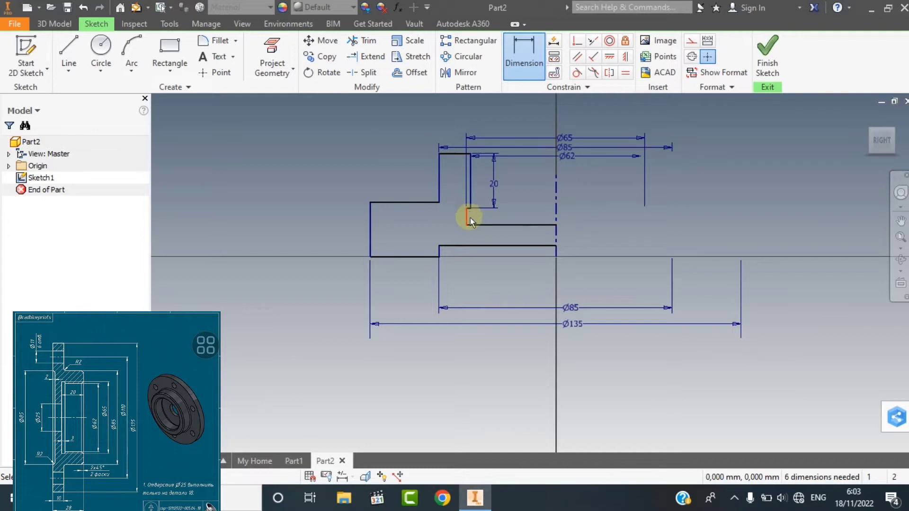
- Dimension the internal groove's height as 3 mm, between its short upper step and the bore floor line
{"action": "scroll", "coordinate": [471, 222], "scroll_direction": "up", "scroll_amount": 2}
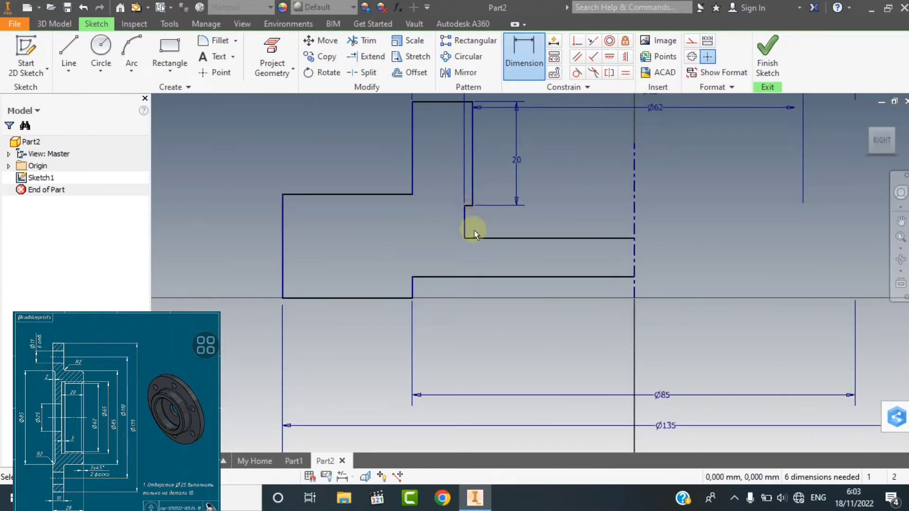
{"action": "left_click", "coordinate": [475, 239]}
{"action": "left_click", "coordinate": [425, 225]}
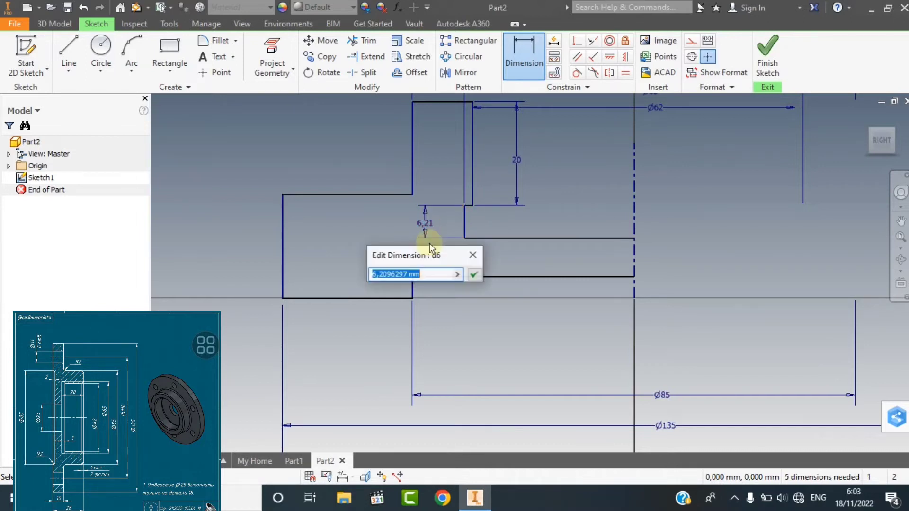
{"action": "type", "text": "3"}
{"action": "key", "text": "Return"}
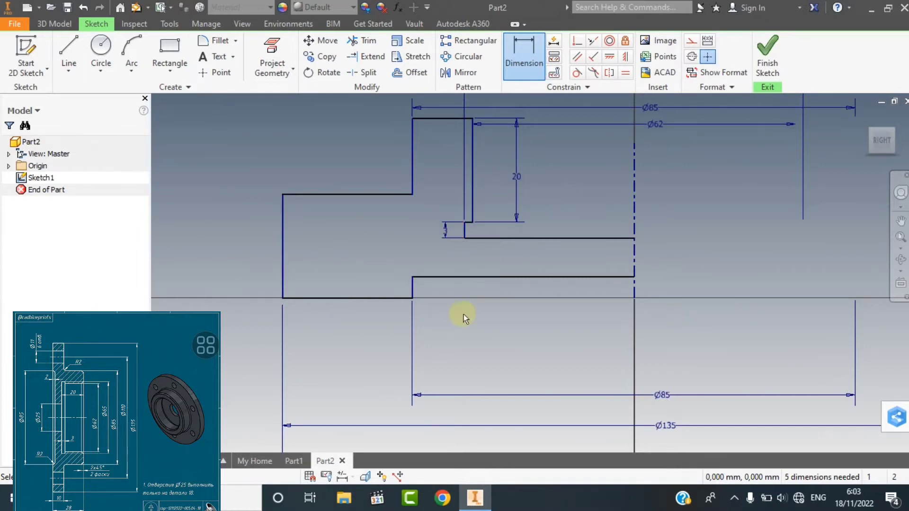
- Dimension the bottom recess depth as 2 mm, between the recess line and the flange's bottom edge
{"action": "left_click", "coordinate": [442, 279]}
{"action": "left_click", "coordinate": [391, 287]}
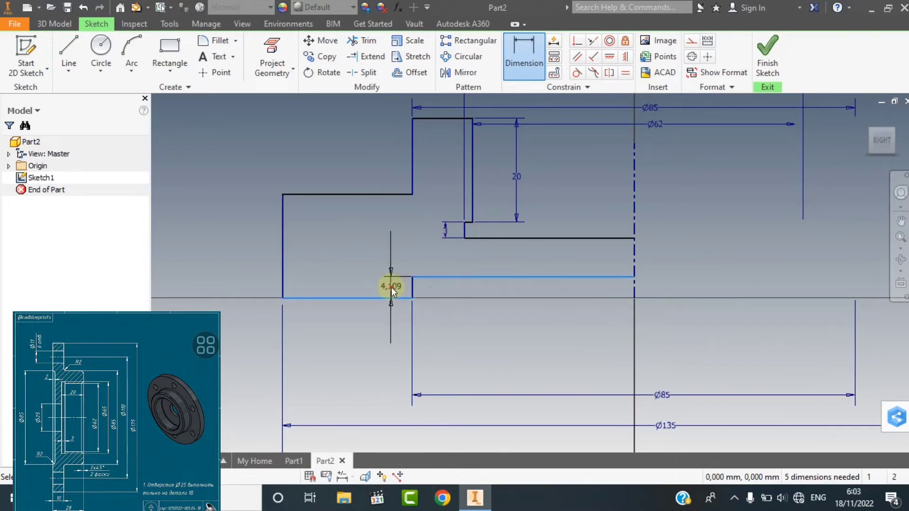
{"action": "left_click", "coordinate": [393, 297]}
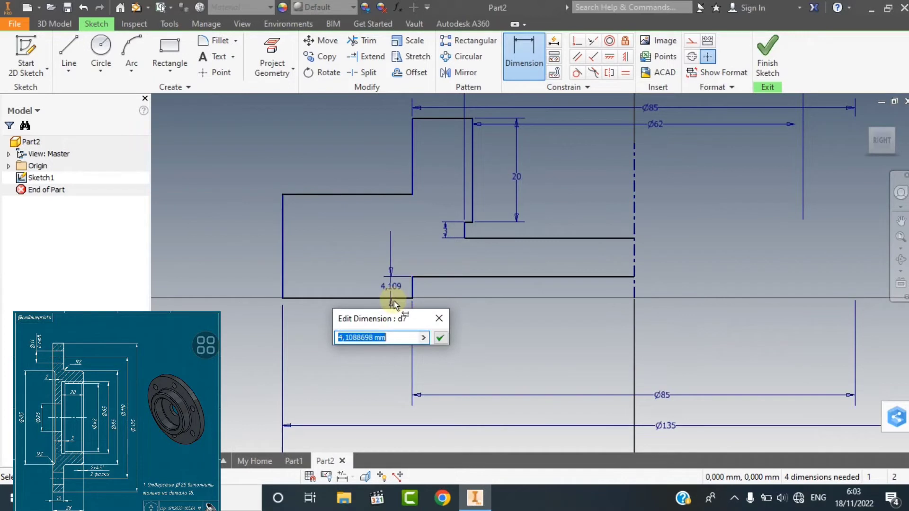
{"action": "type", "text": "2"}
{"action": "key", "text": "Return"}
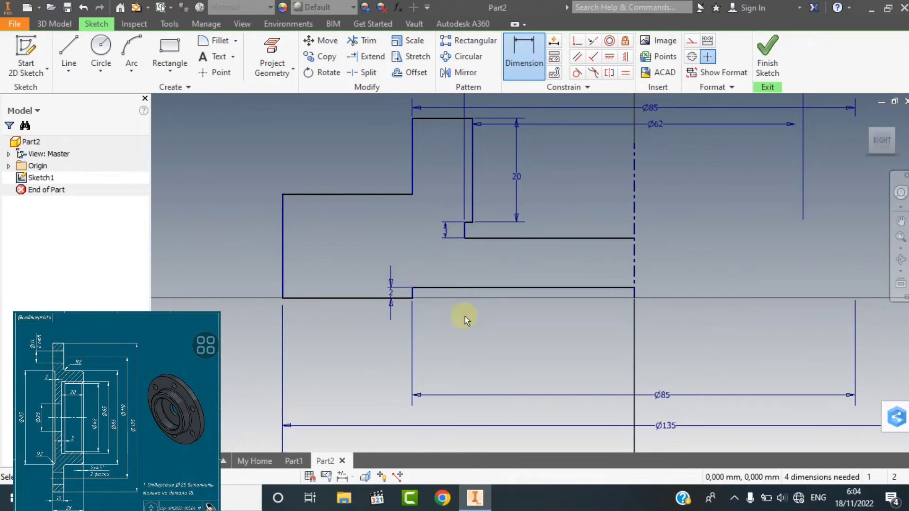
- Dimension the flange thickness between its top and bottom edges as 10 mm, placed outside the profile
{"action": "left_click", "coordinate": [298, 298]}
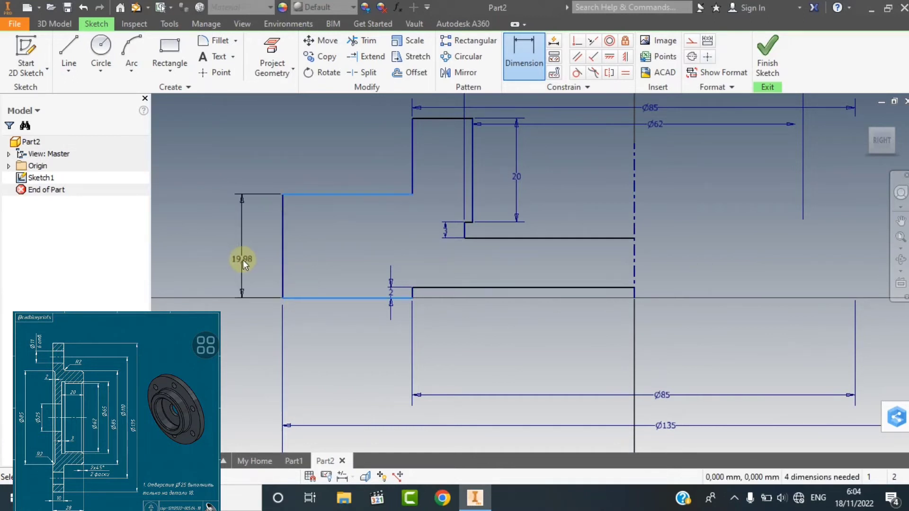
{"action": "left_click", "coordinate": [243, 260]}
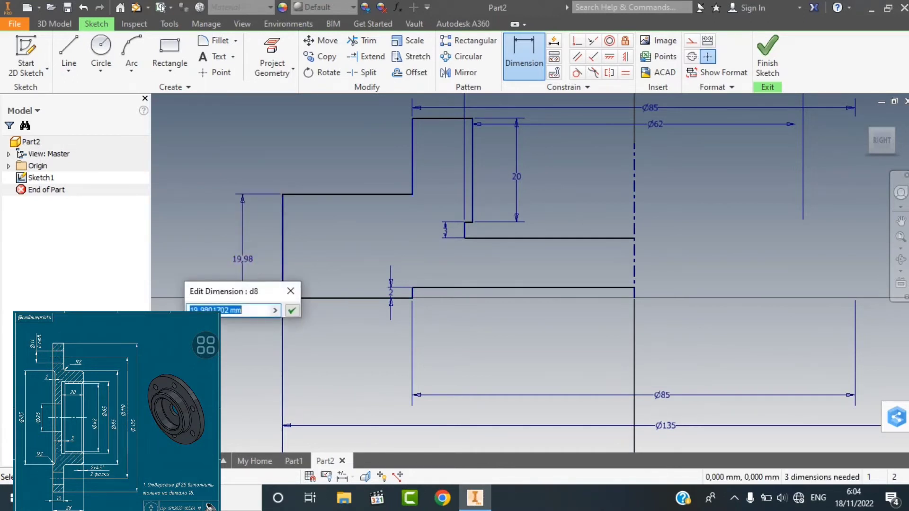
{"action": "type", "text": "10"}
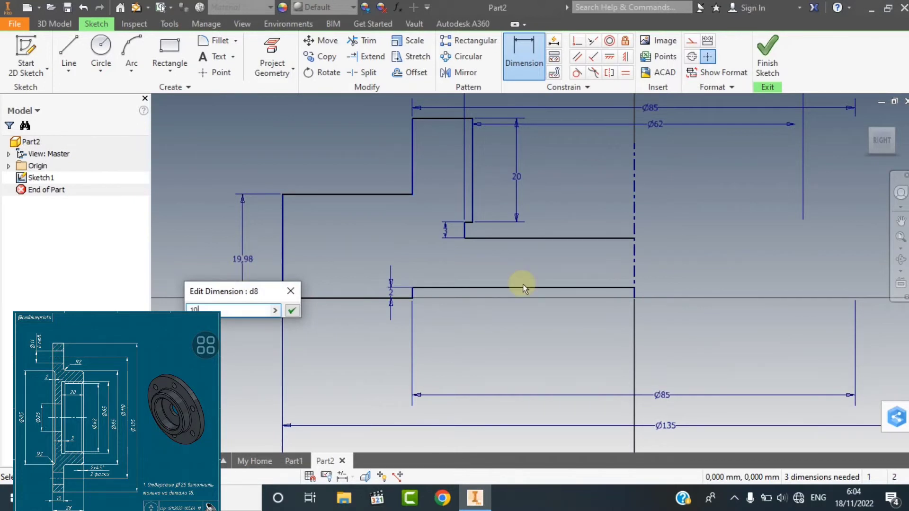
{"action": "key", "text": "Return"}
- Dimension the overall height between the hub's top edge and the flange's bottom edge as 28 mm, placed outside the profile
{"action": "left_click", "coordinate": [445, 118]}
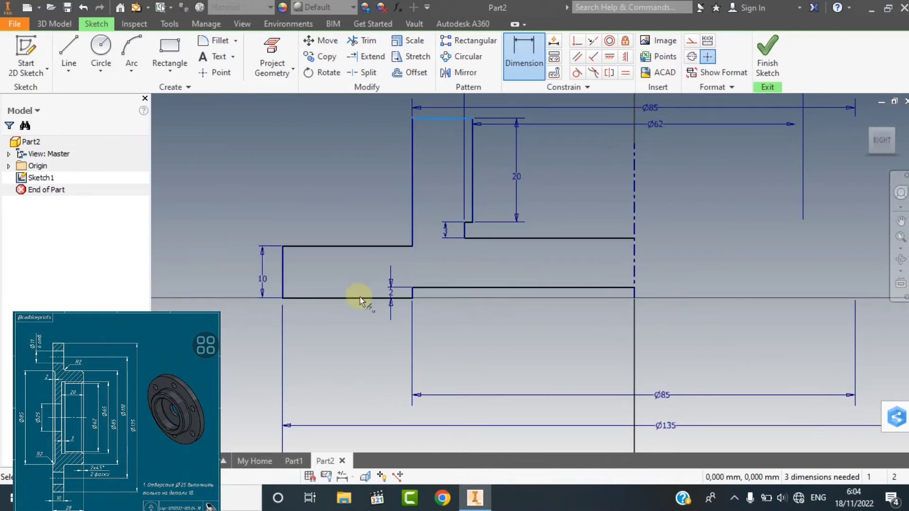
{"action": "left_click", "coordinate": [360, 297]}
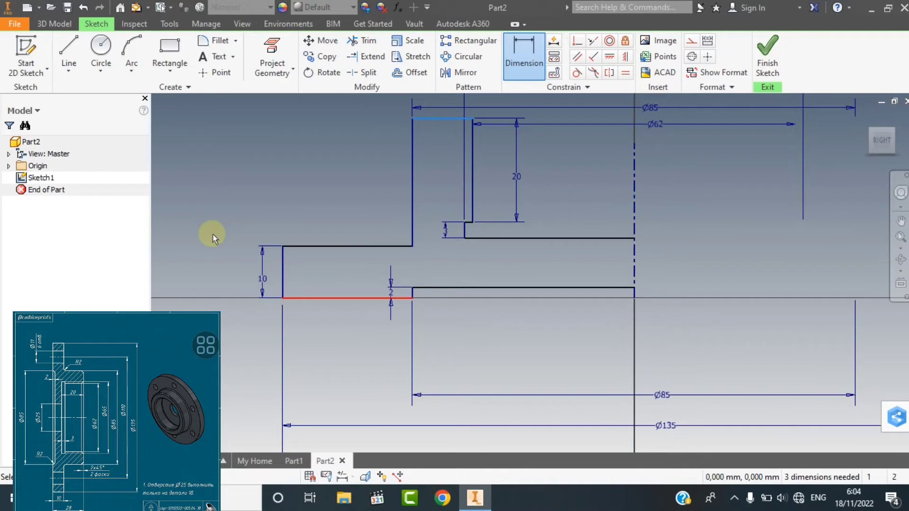
{"action": "left_click", "coordinate": [211, 234]}
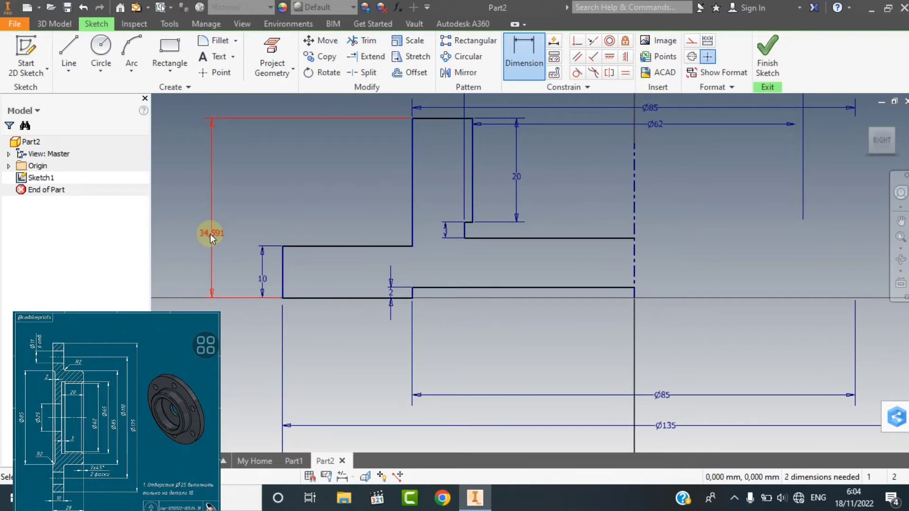
{"action": "left_click", "coordinate": [210, 234]}
{"action": "type", "text": "28"}
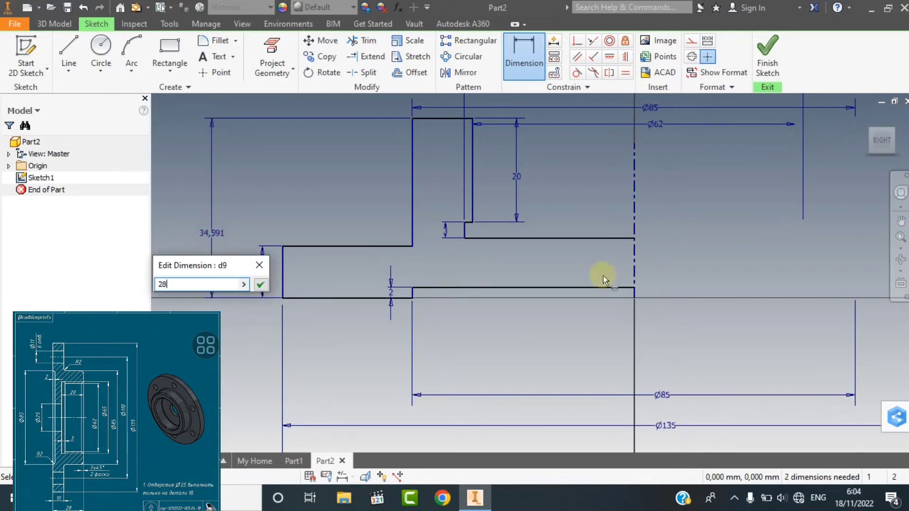
{"action": "key", "text": "Return"}
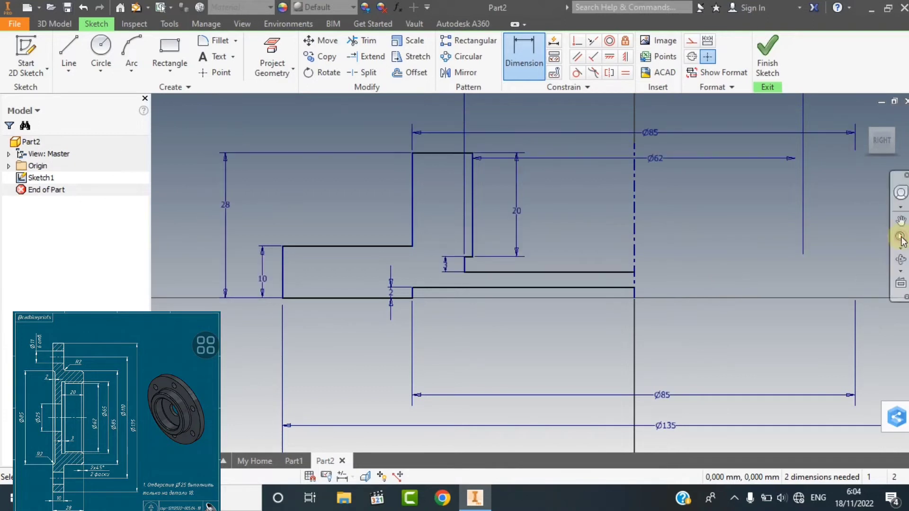
- Fillet the bottom recess corner and the inner corner between hub wall and flange top with a 2 mm radius
{"action": "left_click", "coordinate": [901, 237]}
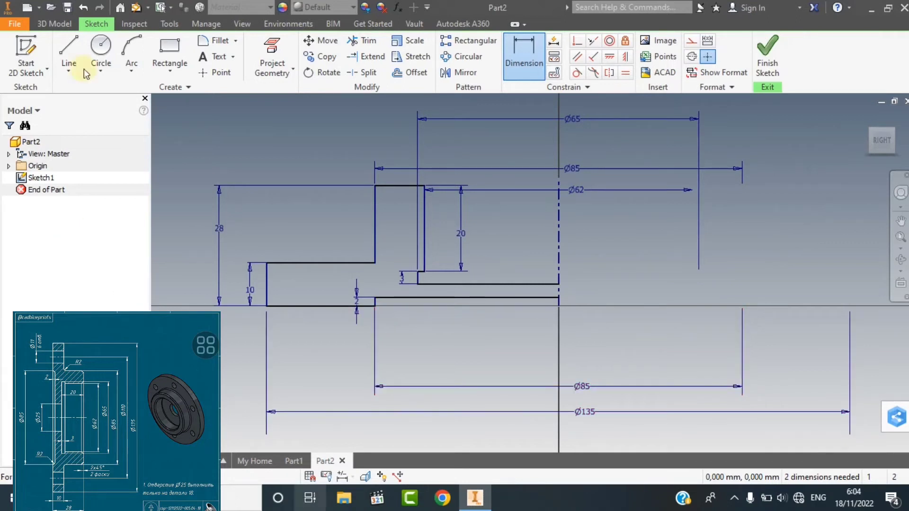
{"action": "left_click", "coordinate": [218, 44]}
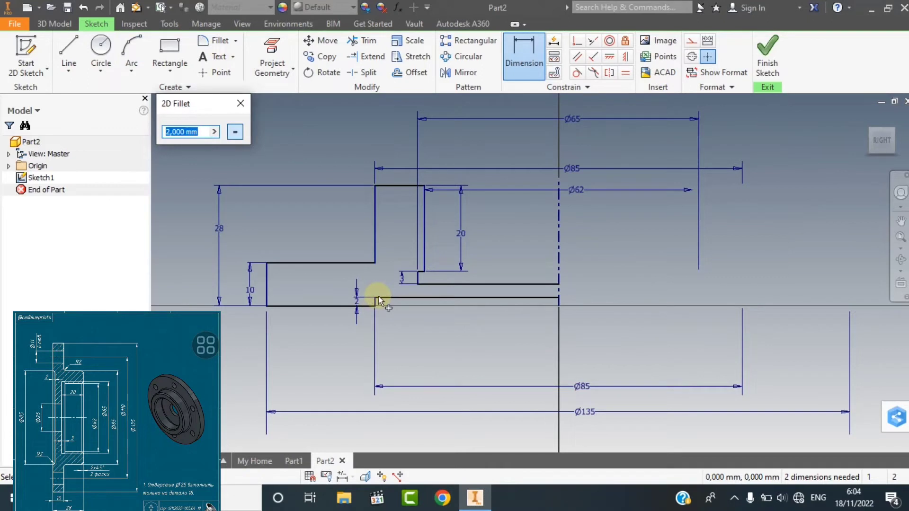
{"action": "scroll", "coordinate": [382, 294], "scroll_direction": "up", "scroll_amount": 3}
{"action": "left_click", "coordinate": [389, 283]}
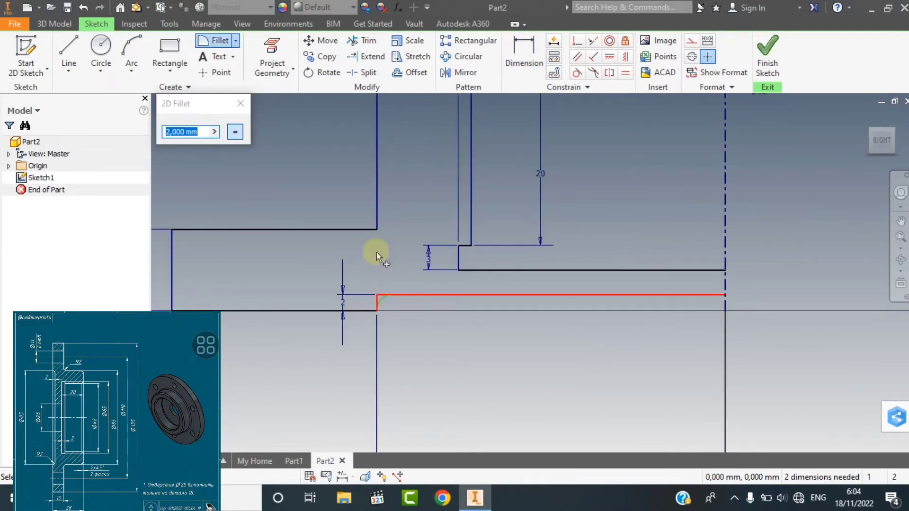
{"action": "left_click", "coordinate": [377, 231]}
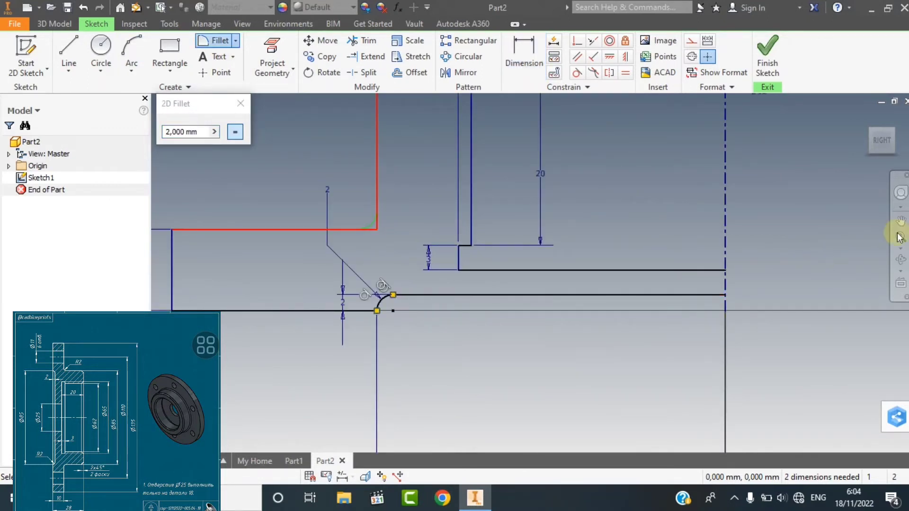
{"action": "left_click", "coordinate": [376, 229]}
{"action": "scroll", "coordinate": [444, 199], "scroll_direction": "down", "scroll_amount": 2}
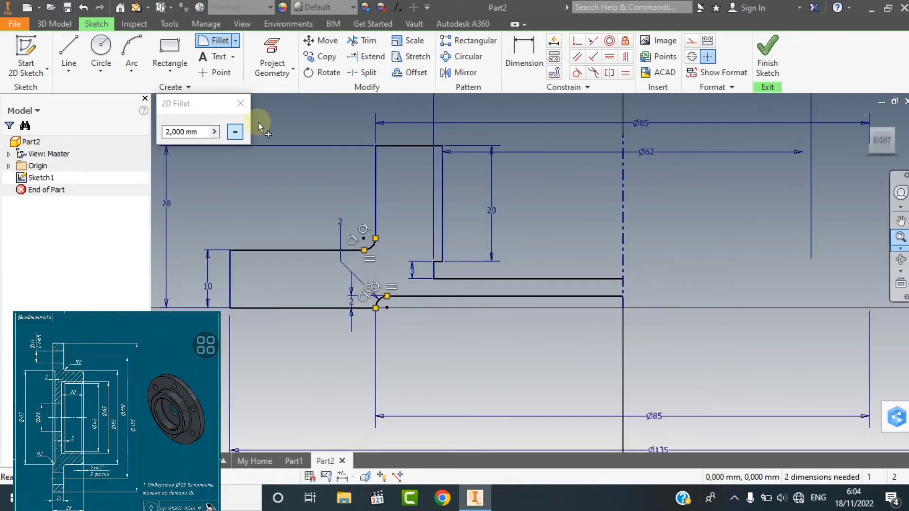
{"action": "scroll", "coordinate": [258, 121], "scroll_direction": "down", "scroll_amount": 2}
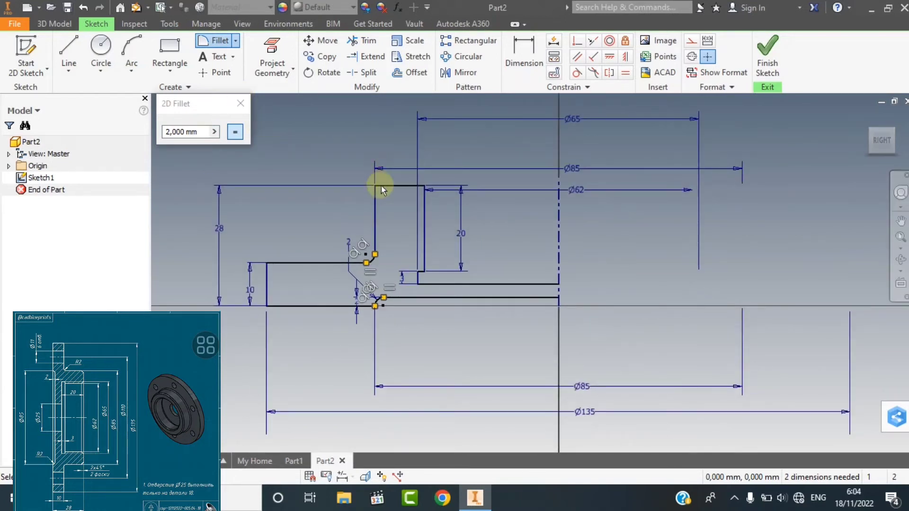
{"action": "key", "text": "Escape"}
- Chamfer the outer and inner corners of the hub's top edge with an equal distance of 2 mm
{"action": "left_click", "coordinate": [235, 41]}
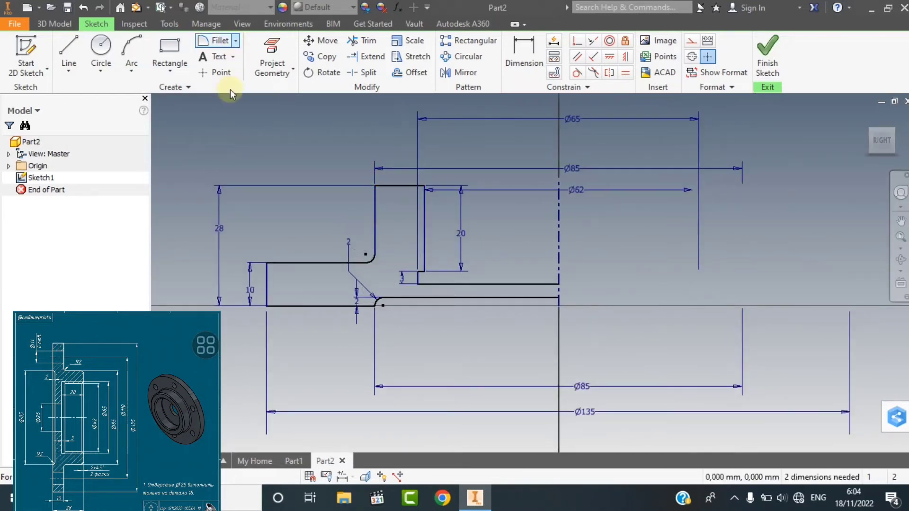
{"action": "left_click", "coordinate": [377, 200]}
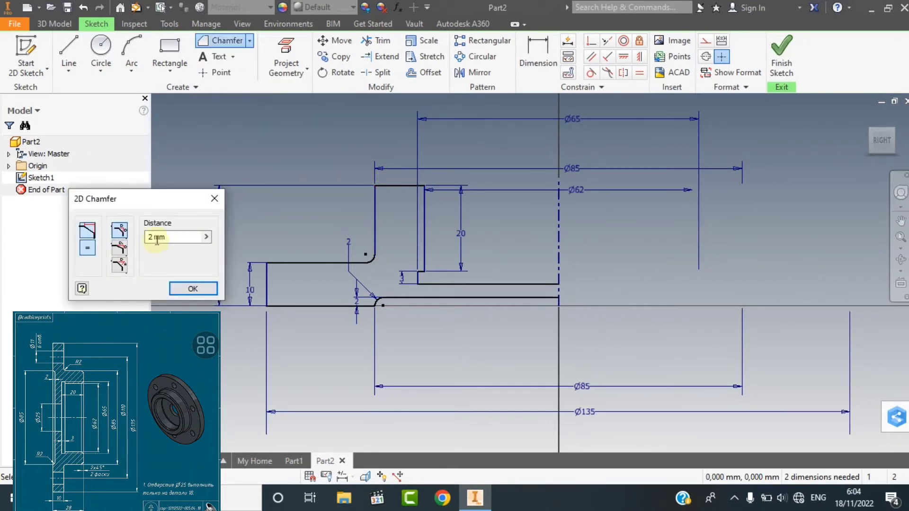
{"action": "left_click", "coordinate": [379, 194]}
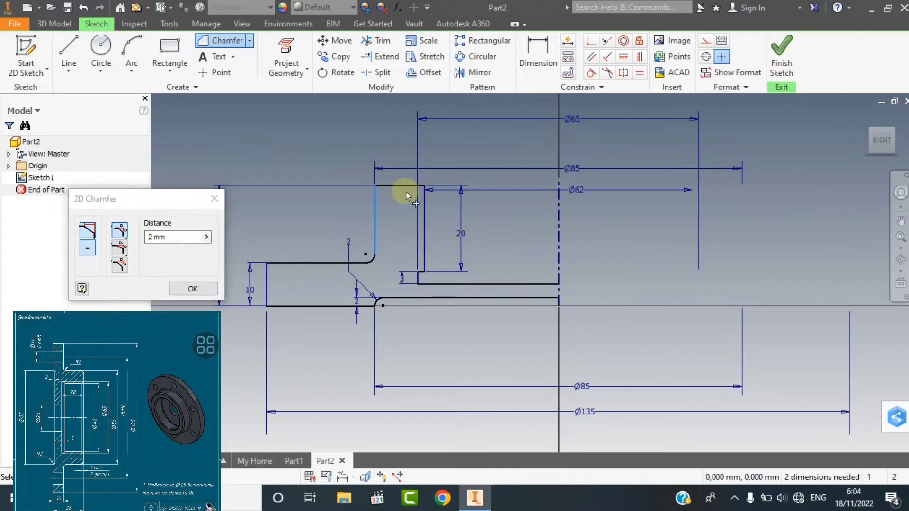
{"action": "left_click", "coordinate": [410, 187]}
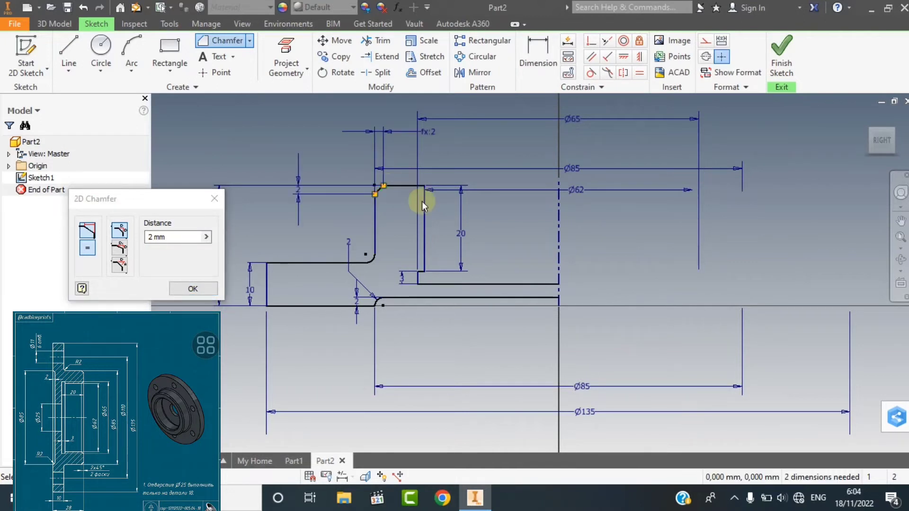
{"action": "left_click", "coordinate": [424, 203]}
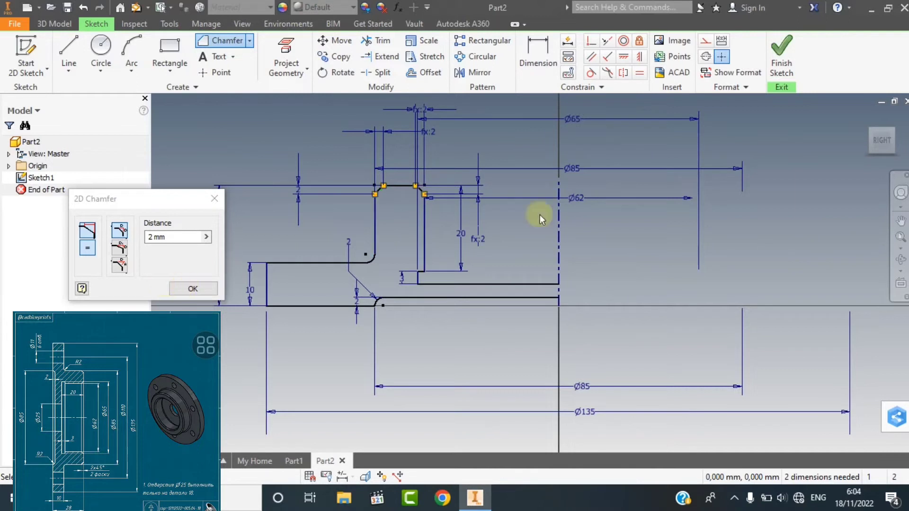
{"action": "key", "text": "Escape"}
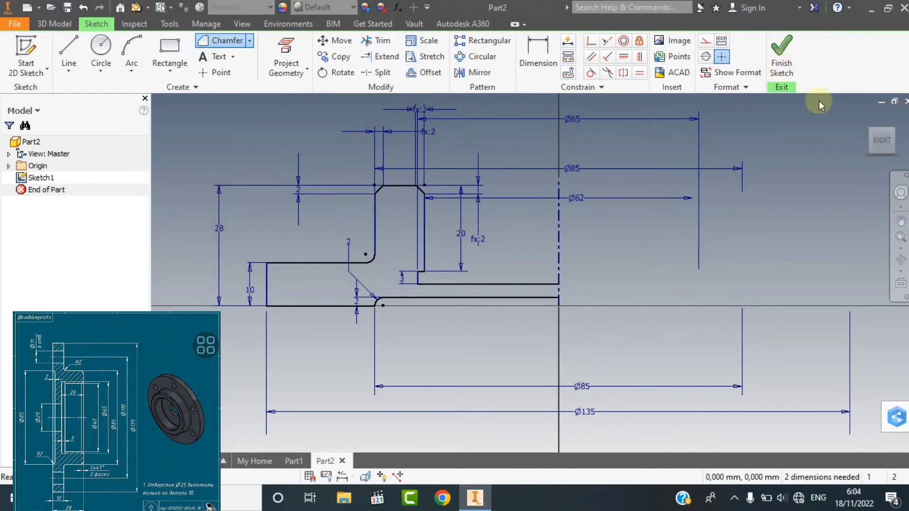
- Finish the profile sketch and revolve it a full turn around the centerline into a new solid
{"action": "left_click", "coordinate": [900, 236]}
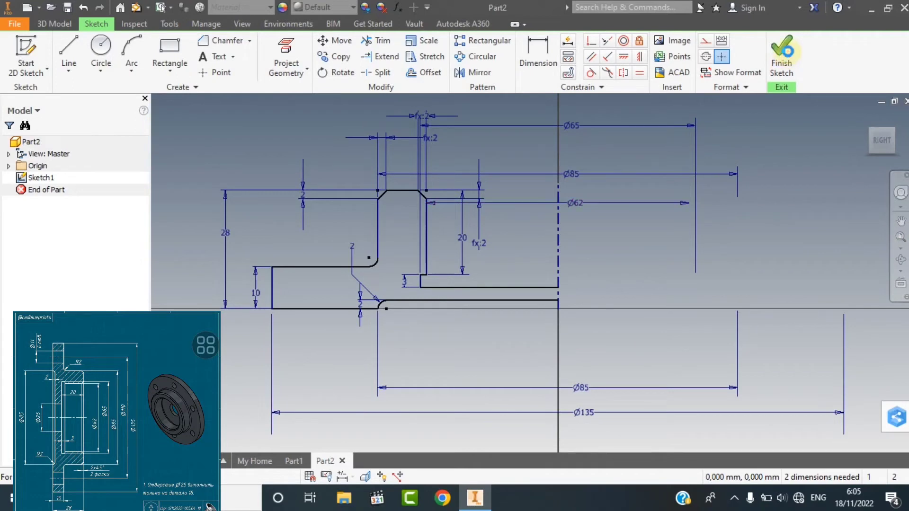
{"action": "key", "text": "ctrl+Return"}
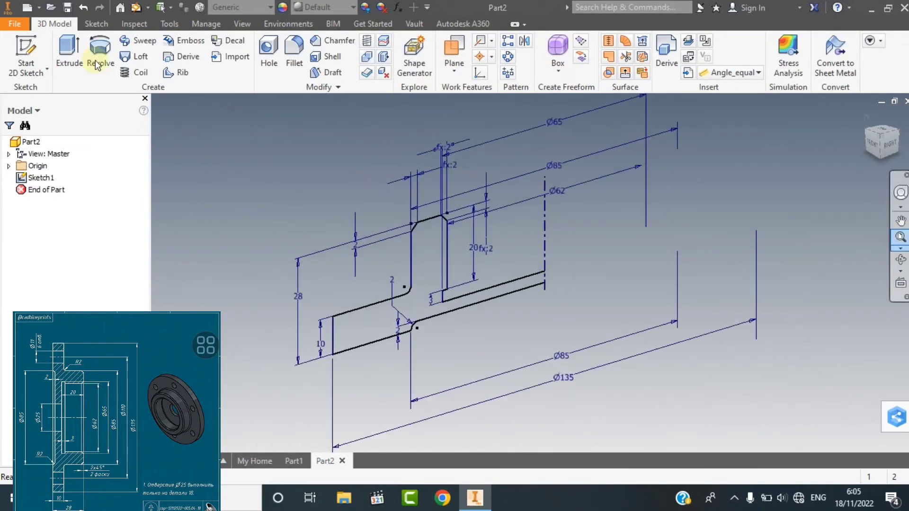
{"action": "key", "text": "r"}
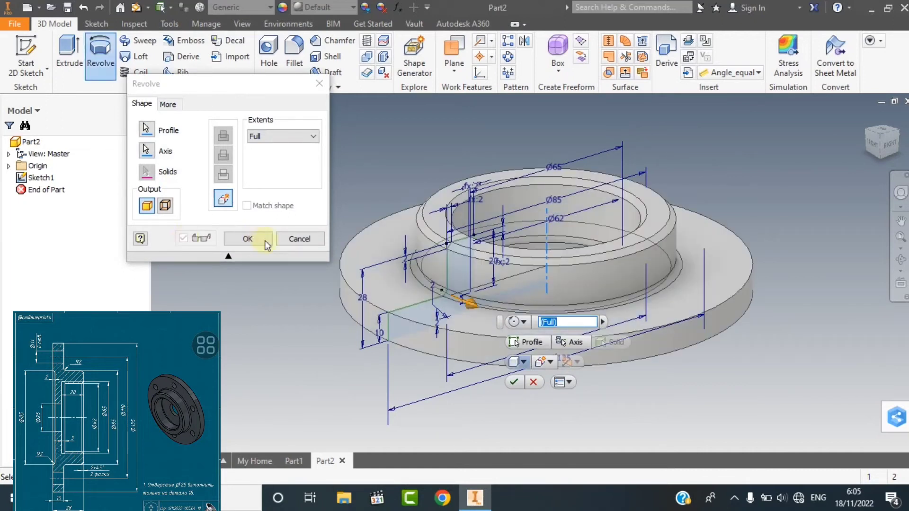
{"action": "left_click", "coordinate": [266, 239]}
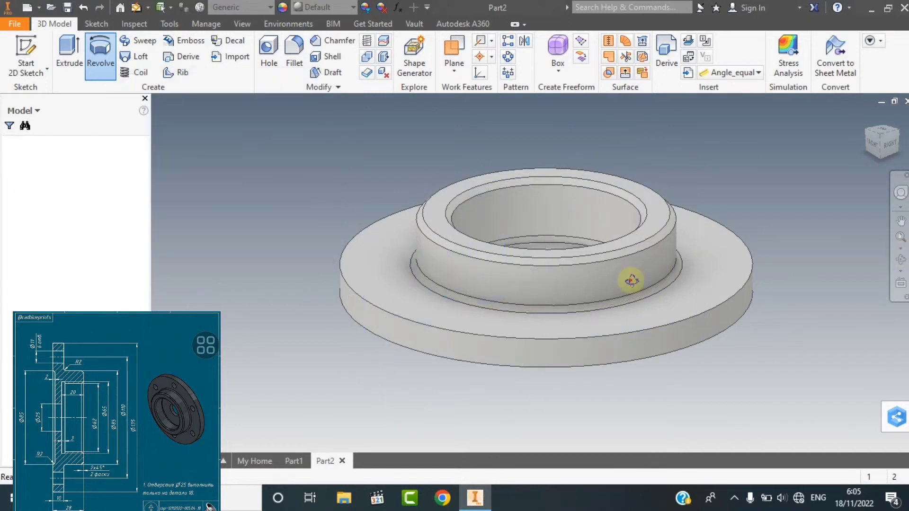
- Sketch a 25 mm diameter circle centered at the origin on the bore's floor face and finish the sketch
{"action": "left_click_drag", "start_coordinate": [634, 309], "coordinate": [904, 268]}
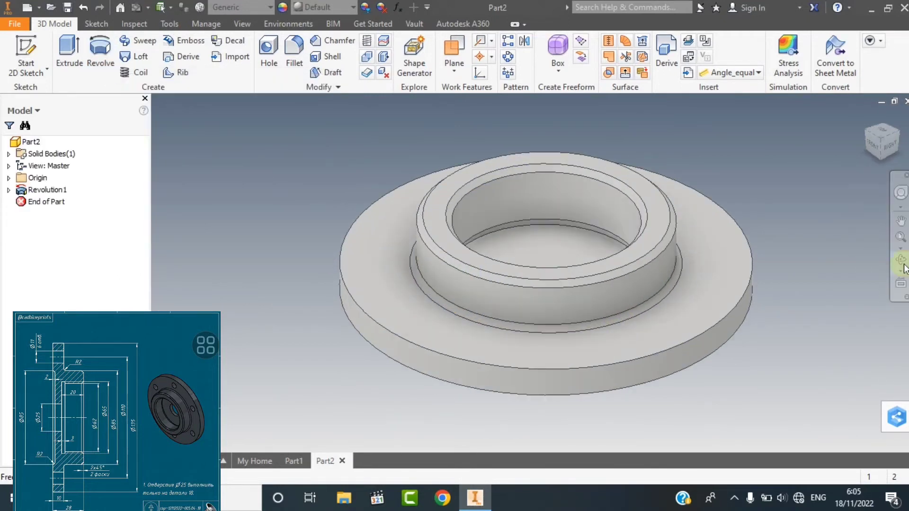
{"action": "middle_click_drag", "start_coordinate": [904, 266], "coordinate": [905, 262], "text": "shift"}
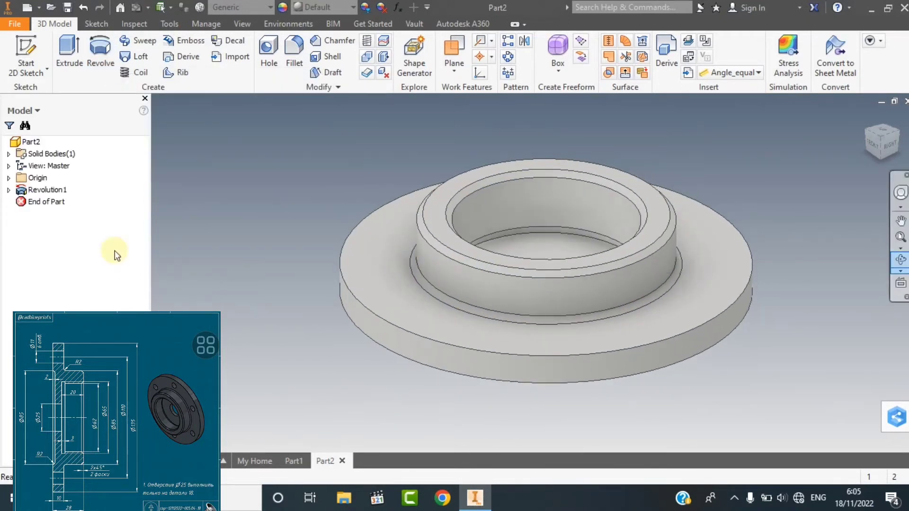
{"action": "key", "text": "e"}
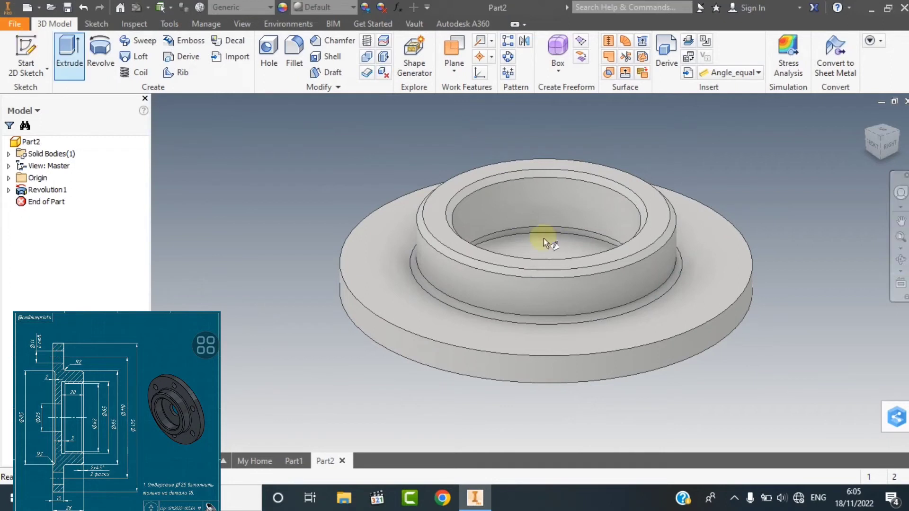
{"action": "key", "text": "s"}
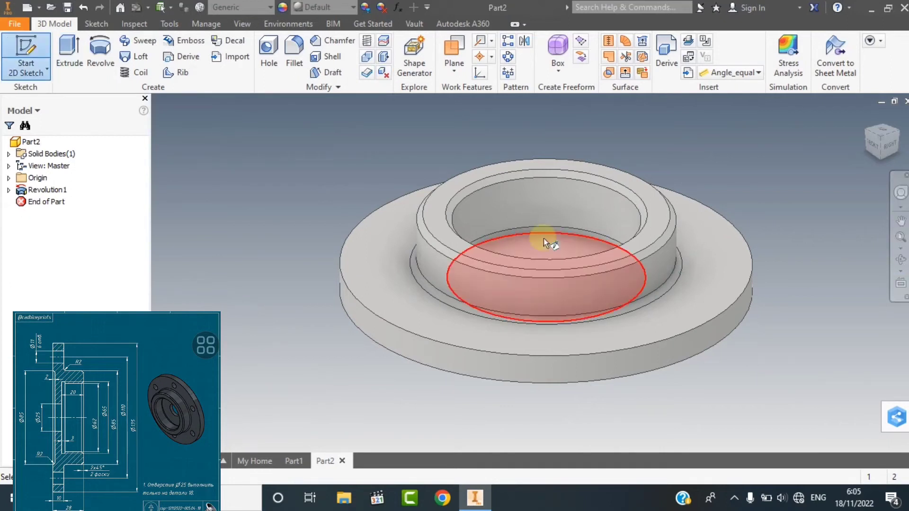
{"action": "left_click", "coordinate": [640, 291]}
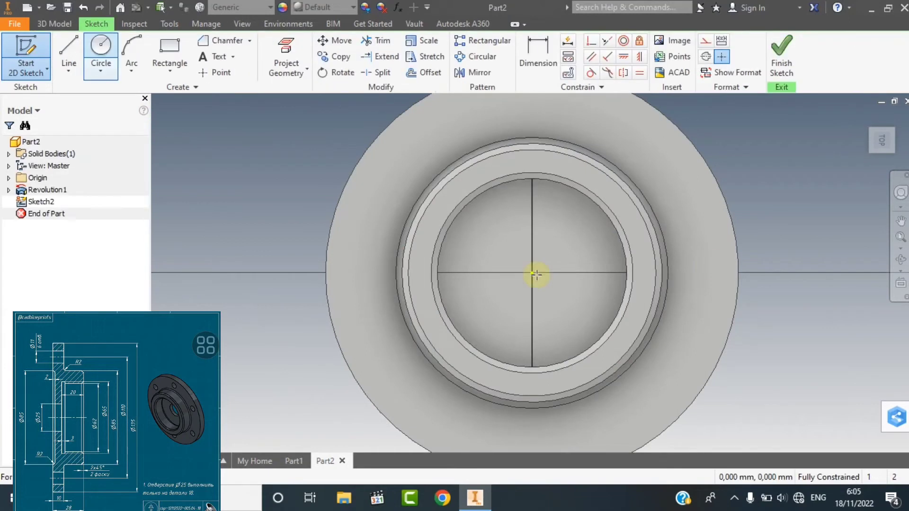
{"action": "key", "text": "c"}
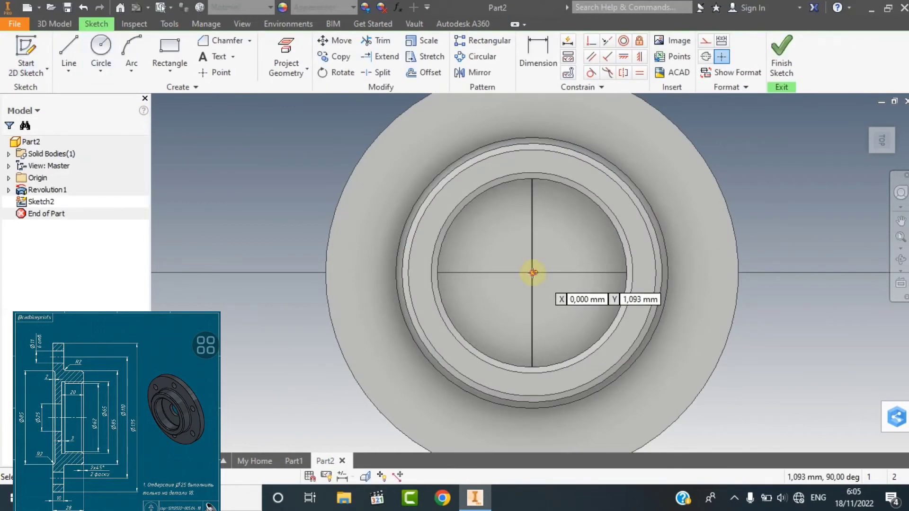
{"action": "left_click", "coordinate": [533, 273]}
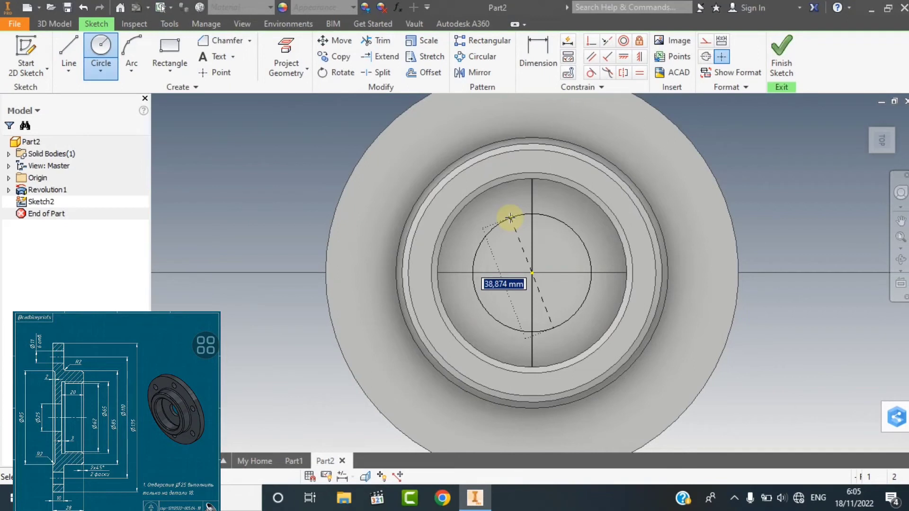
{"action": "type", "text": "25"}
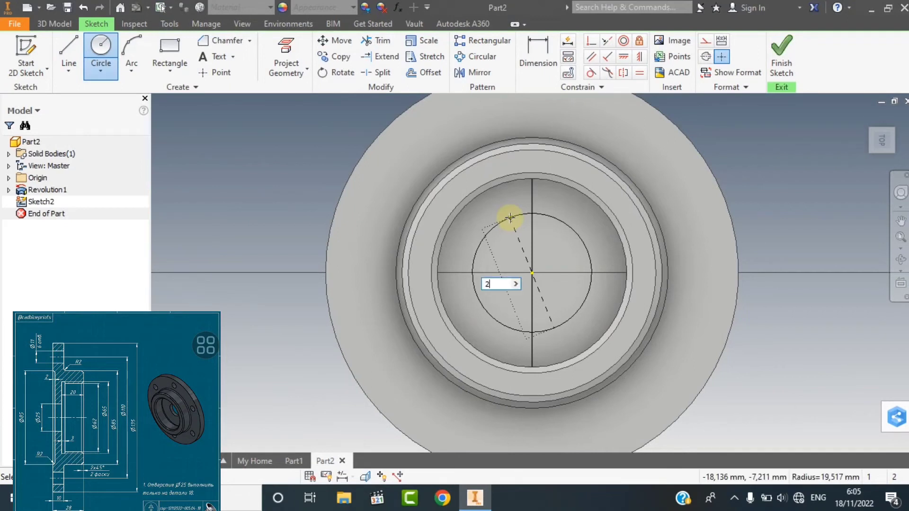
{"action": "key", "text": "Return"}
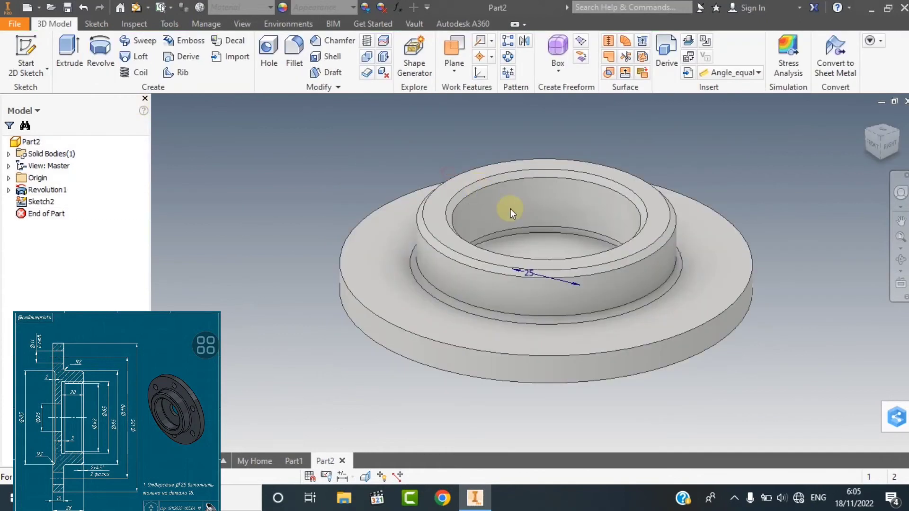
- Extrude the 25 mm circle as a cut downward through the bore floor, with the extents set to All
{"action": "key", "text": "e"}
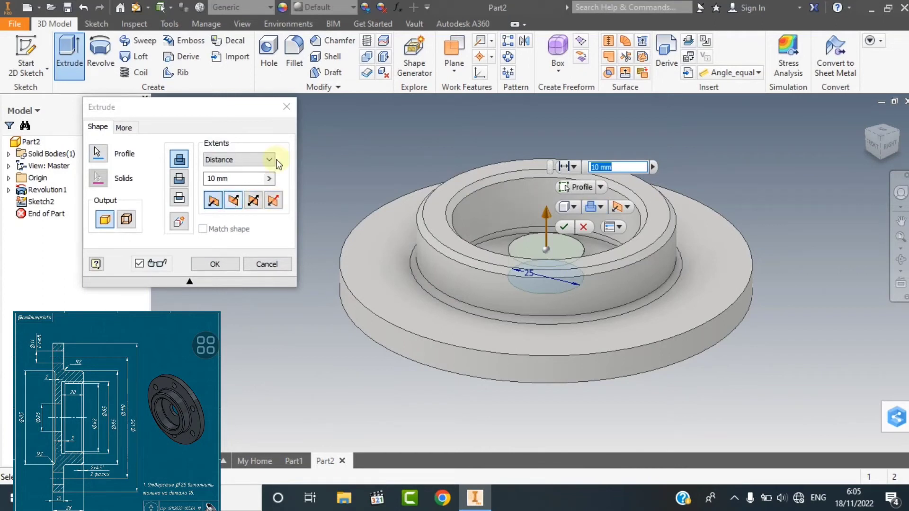
{"action": "left_click", "coordinate": [233, 200]}
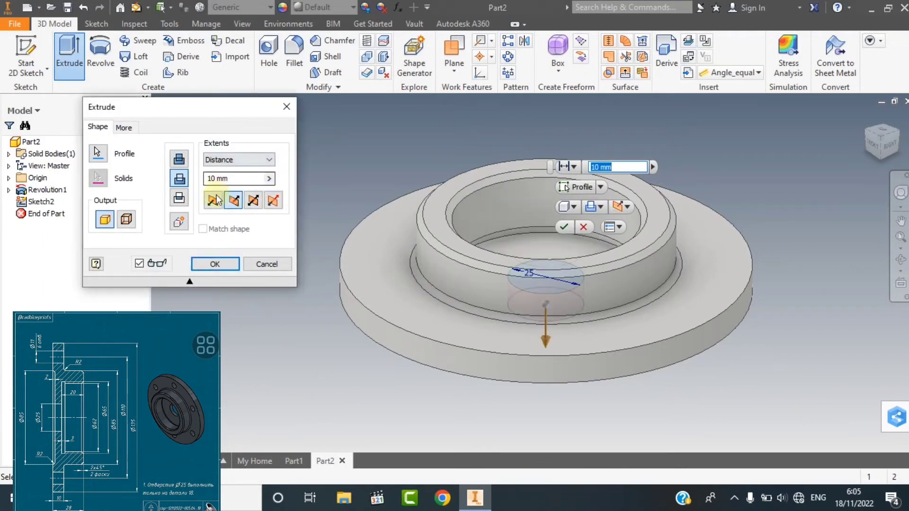
{"action": "left_click", "coordinate": [222, 160]}
{"action": "left_click", "coordinate": [219, 206]}
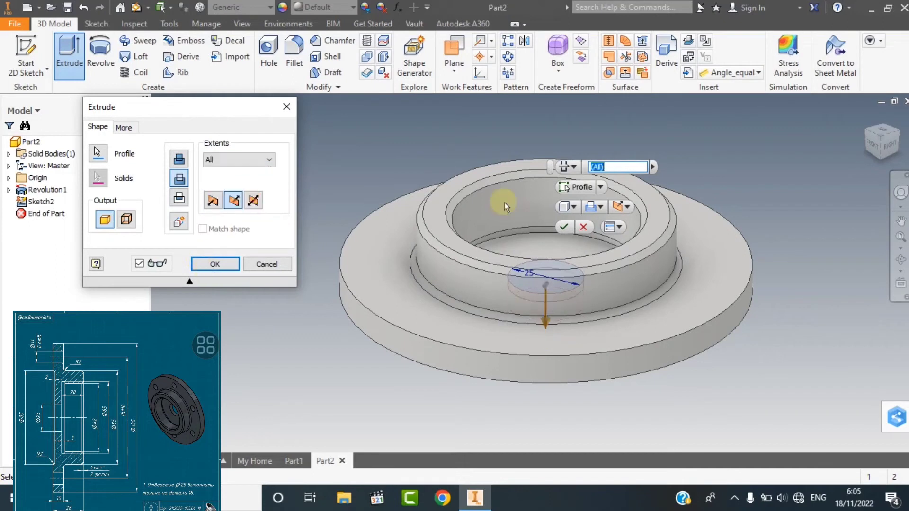
{"action": "key", "text": "Return"}
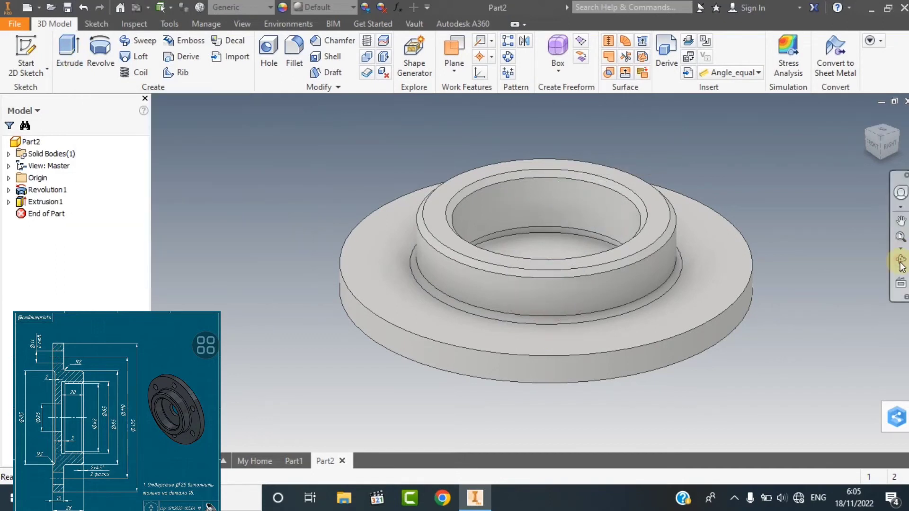
{"action": "left_click", "coordinate": [900, 261]}
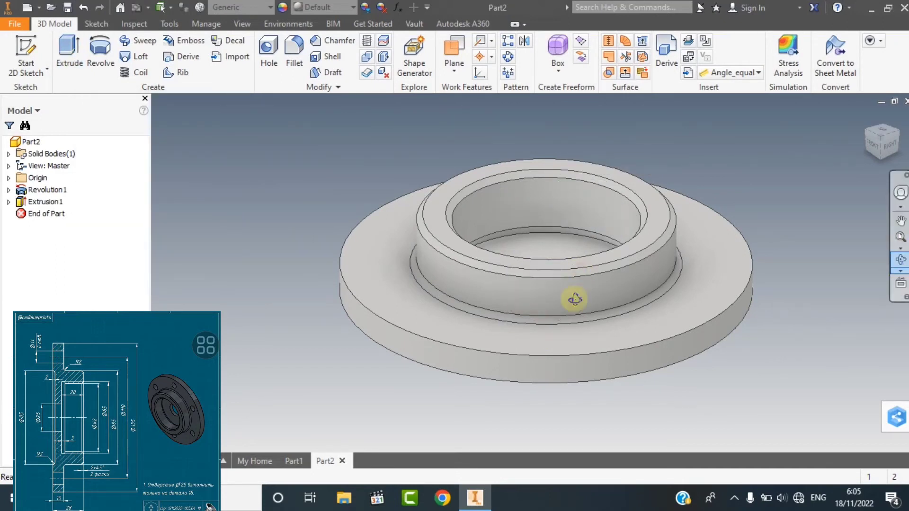
- Start a sketch on the flange's upper face and draw a vertical line about 23 mm long from the hub's base edge to the outer rim
{"action": "left_click_drag", "start_coordinate": [575, 299], "coordinate": [5, 67]}
{"action": "left_click", "coordinate": [5, 66]}
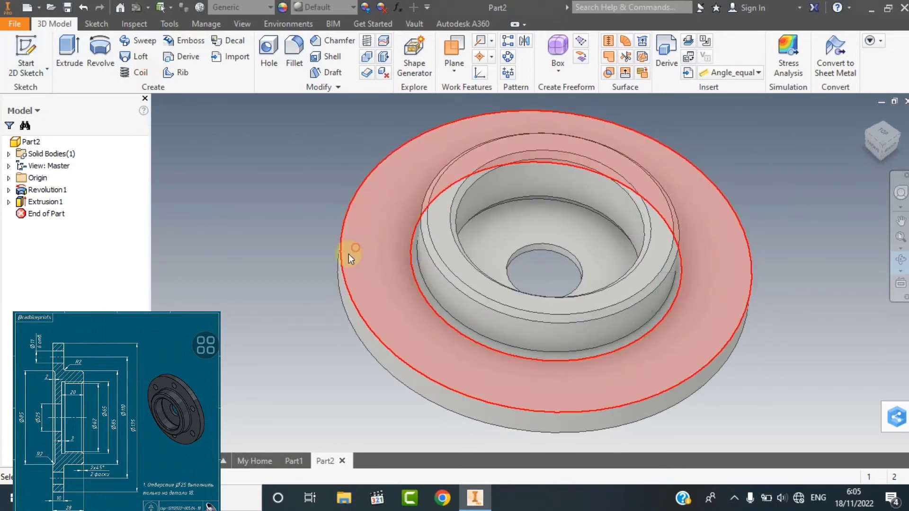
{"action": "left_click", "coordinate": [348, 254]}
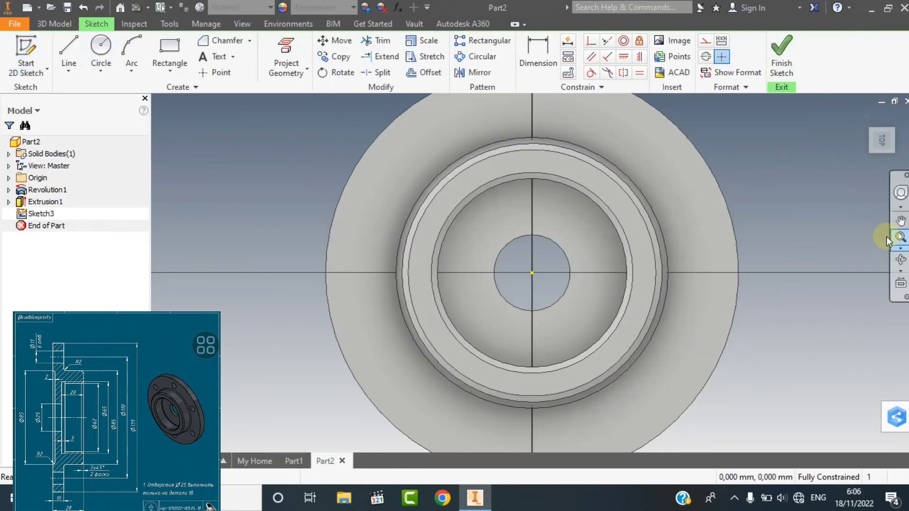
{"action": "left_click", "coordinate": [888, 240]}
{"action": "left_click", "coordinate": [61, 50]}
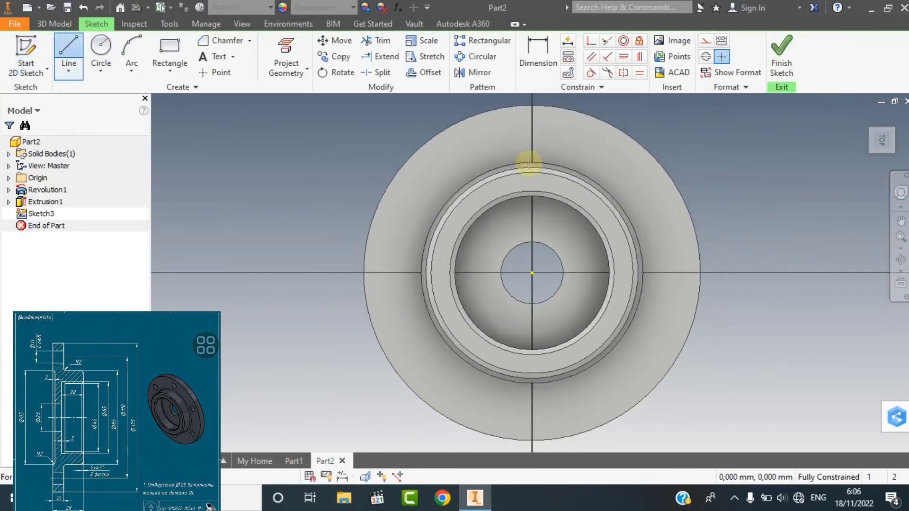
{"action": "left_click", "coordinate": [530, 163]}
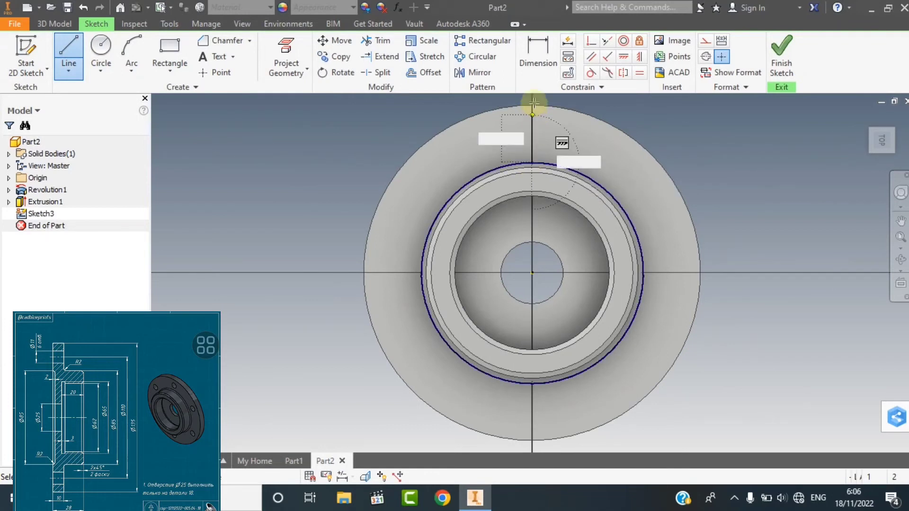
{"action": "left_click", "coordinate": [533, 104]}
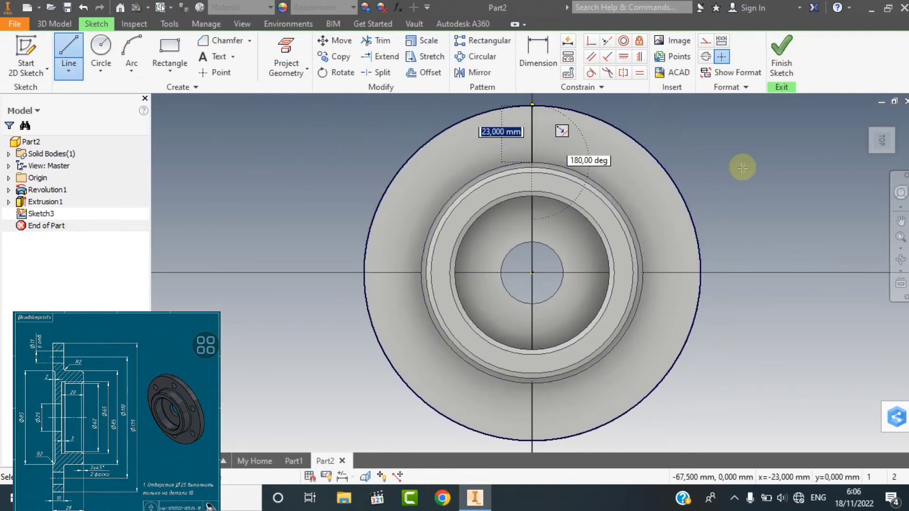
{"action": "key", "text": "Escape"}
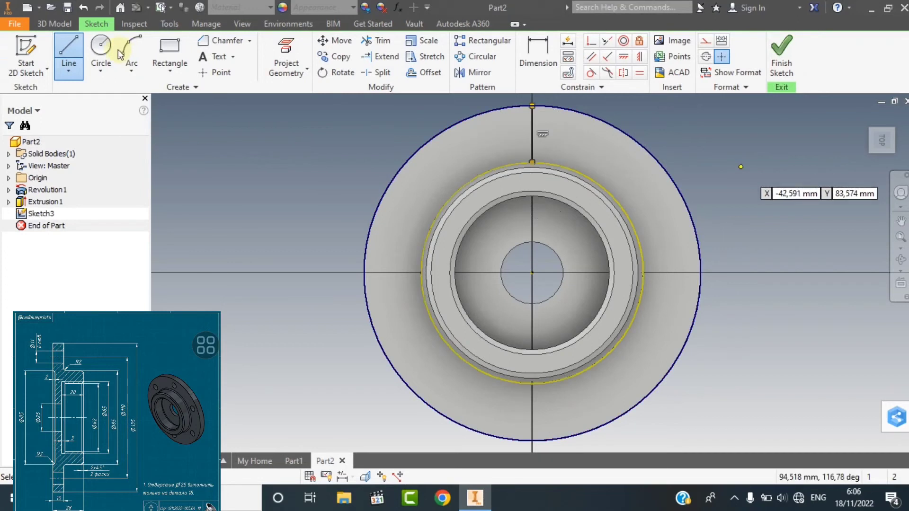
- Draw an 11 mm diameter circle centered on the midpoint of the vertical line and finish the sketch
{"action": "left_click", "coordinate": [101, 47]}
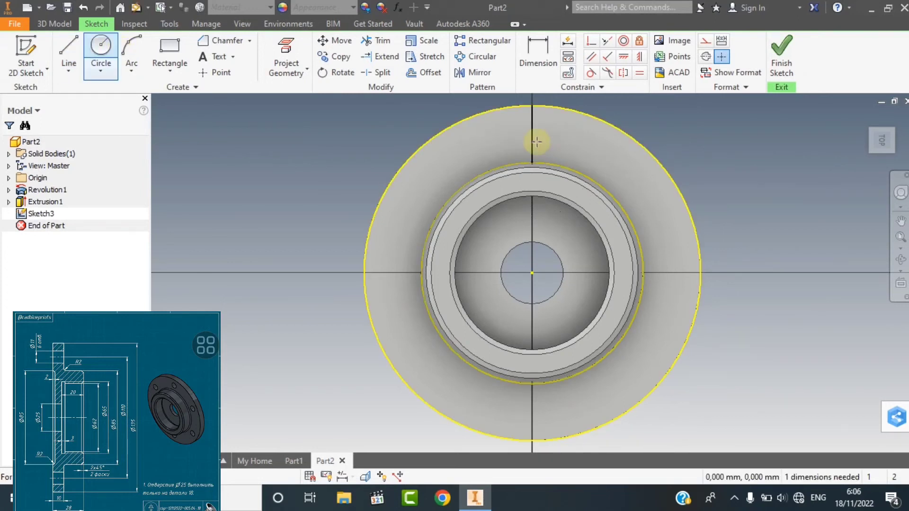
{"action": "left_click", "coordinate": [532, 134]}
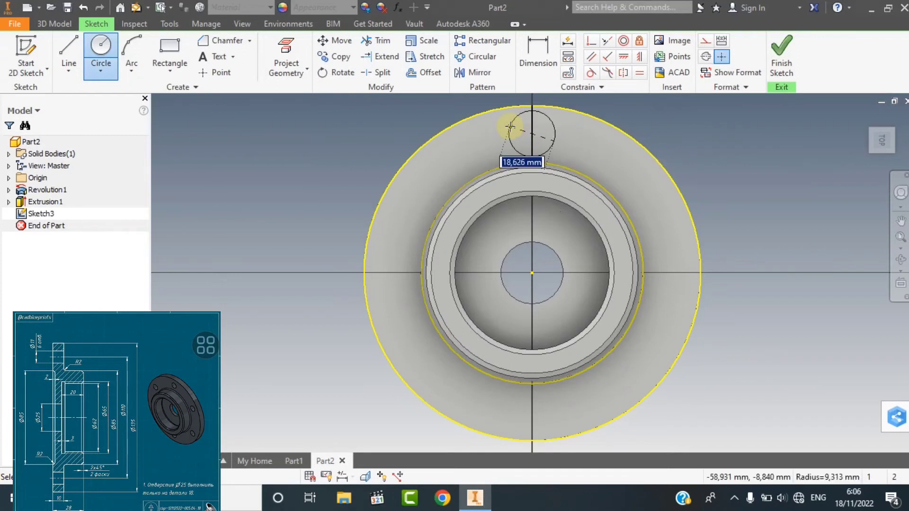
{"action": "type", "text": "11"}
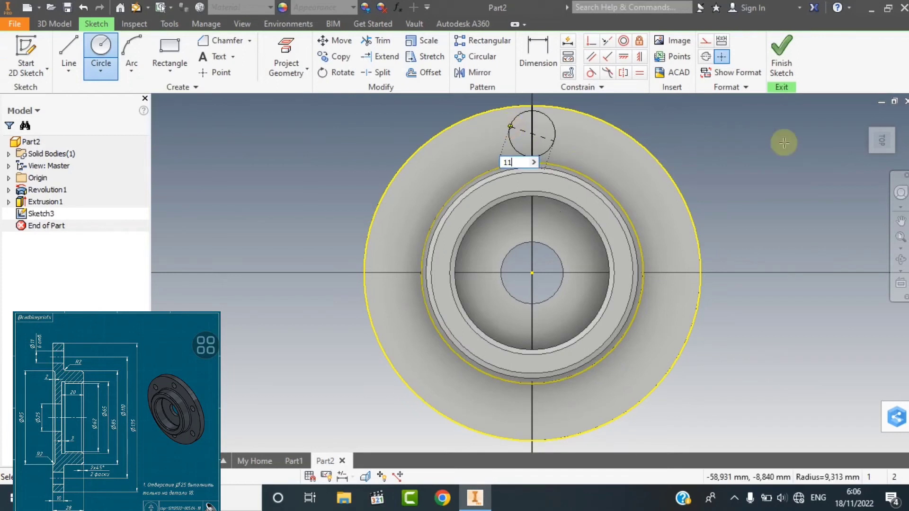
{"action": "key", "text": "Return"}
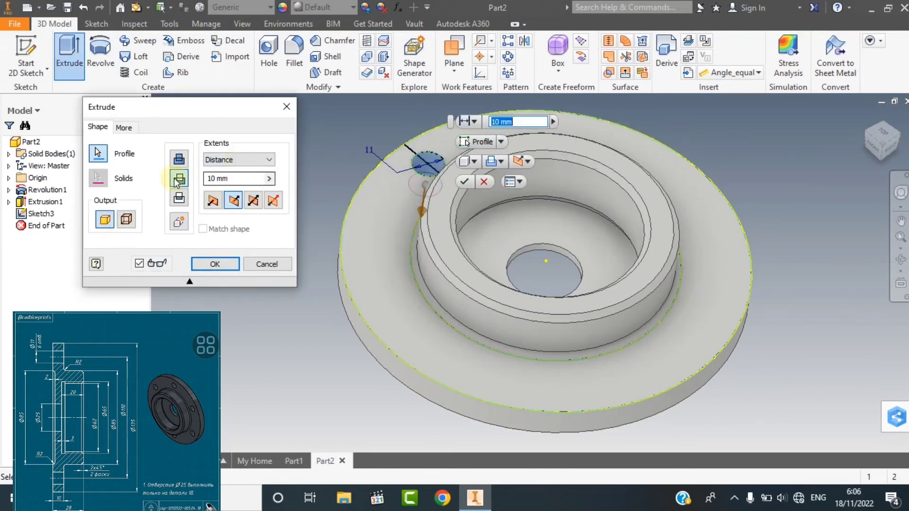
- Extrude the 11 mm circle as a cut downward through the full thickness of the flange
{"action": "left_click", "coordinate": [241, 160]}
{"action": "left_click", "coordinate": [220, 206]}
{"action": "left_click", "coordinate": [208, 263]}
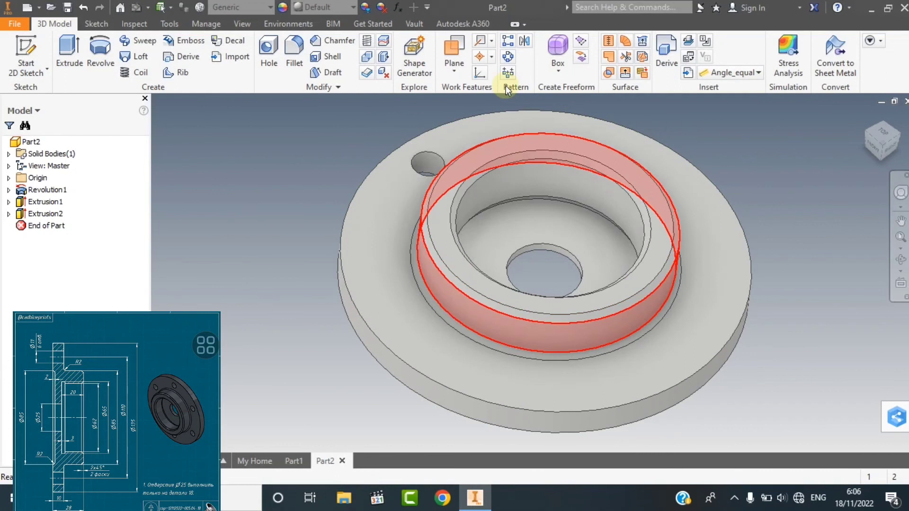
- Create a circular pattern of the 11 mm hole around the flange's central axis with 6 occurrences over 360 degrees
{"action": "left_click", "coordinate": [507, 62]}
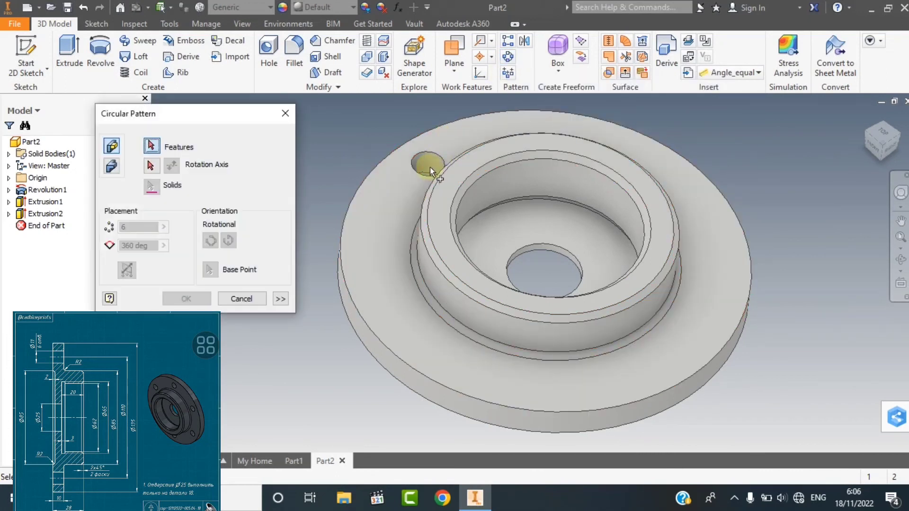
{"action": "left_click", "coordinate": [429, 167]}
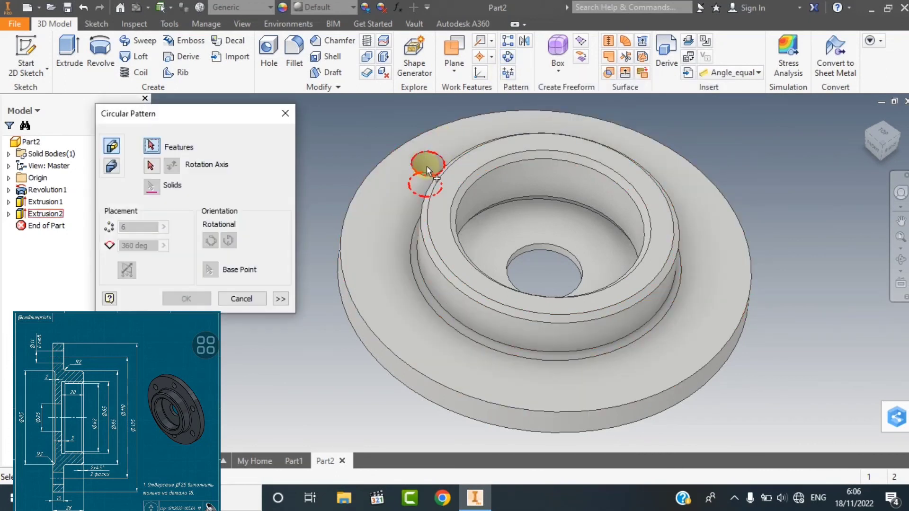
{"action": "left_click", "coordinate": [150, 166]}
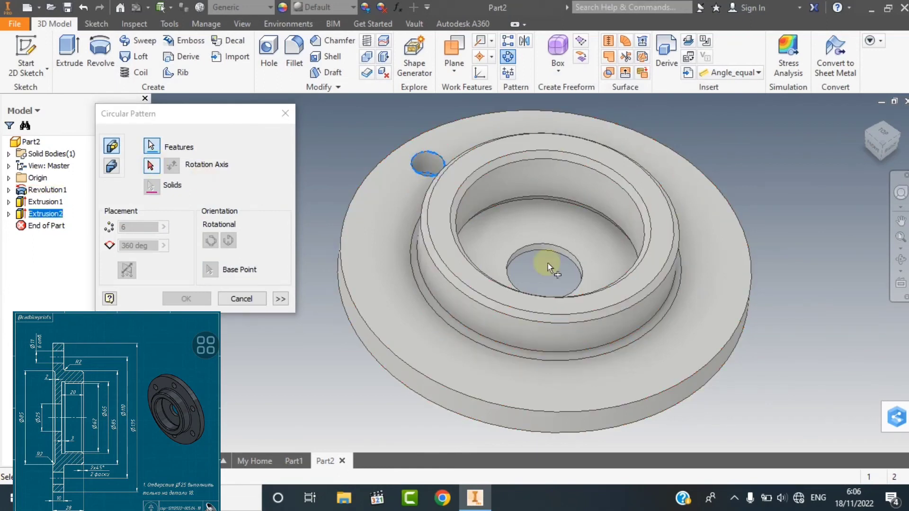
{"action": "left_click", "coordinate": [501, 256]}
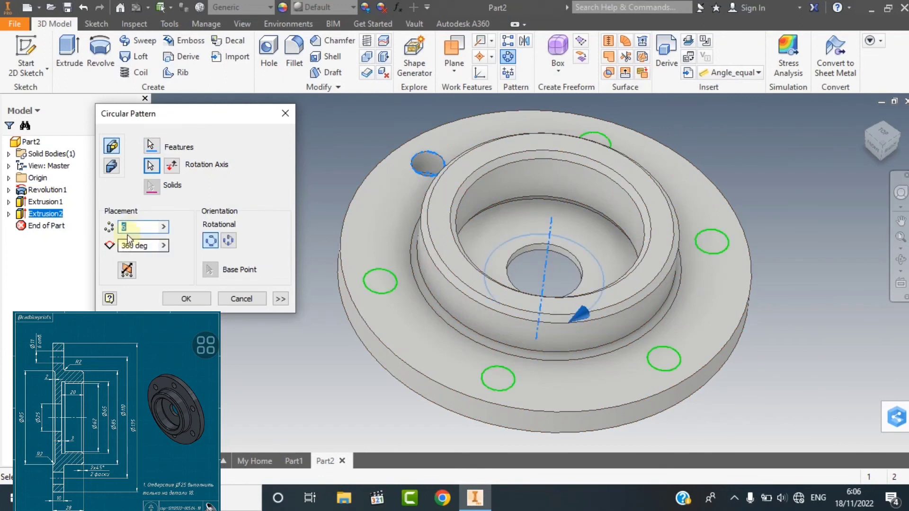
{"action": "key", "text": "BackSpace"}
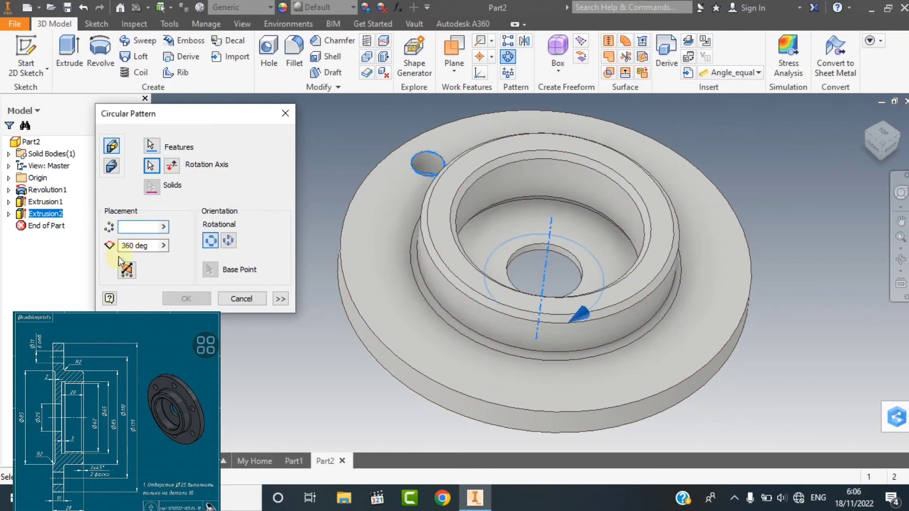
{"action": "type", "text": "6"}
{"action": "key", "text": "BackSpace"}
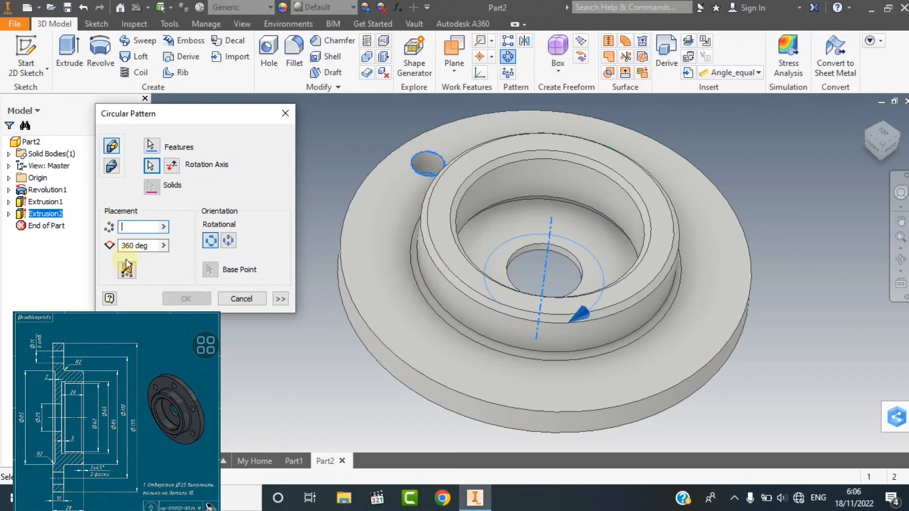
{"action": "type", "text": "6"}
{"action": "key", "text": "BackSpace"}
{"action": "type", "text": "6"}
{"action": "left_click", "coordinate": [185, 298]}
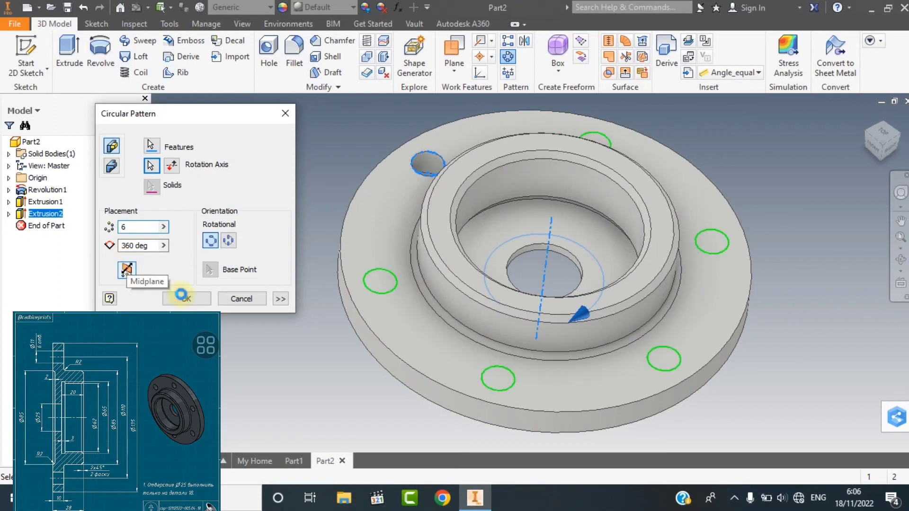
{"action": "left_click", "coordinate": [901, 236]}
{"action": "left_click_drag", "start_coordinate": [511, 275], "coordinate": [511, 288]}
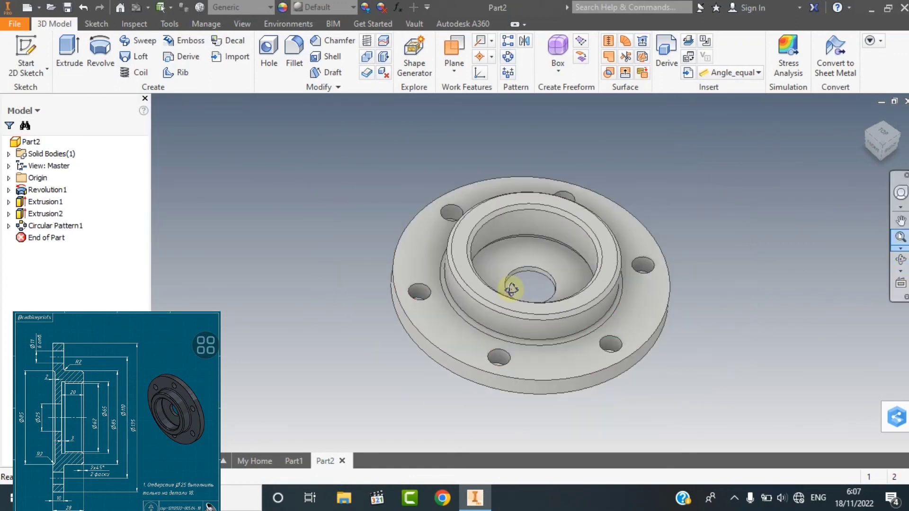
{"action": "middle_click_drag", "start_coordinate": [513, 314], "coordinate": [507, 310], "text": "shift"}
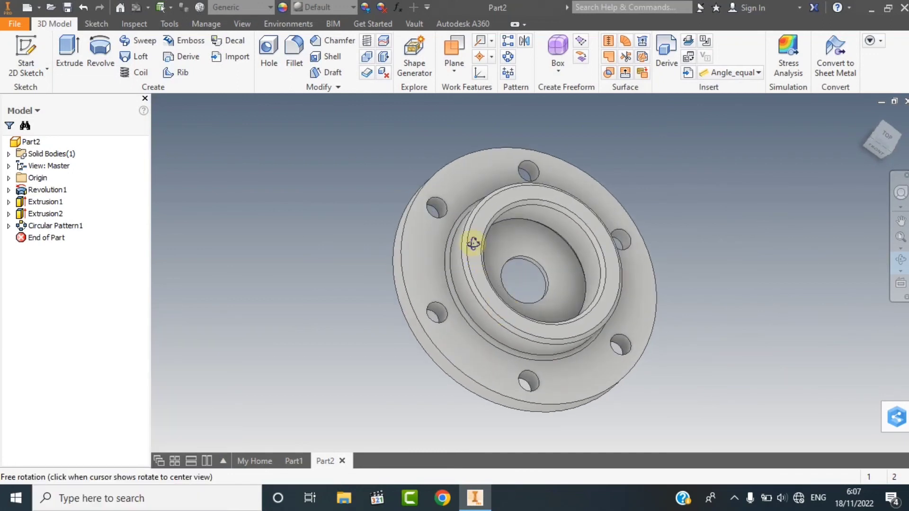